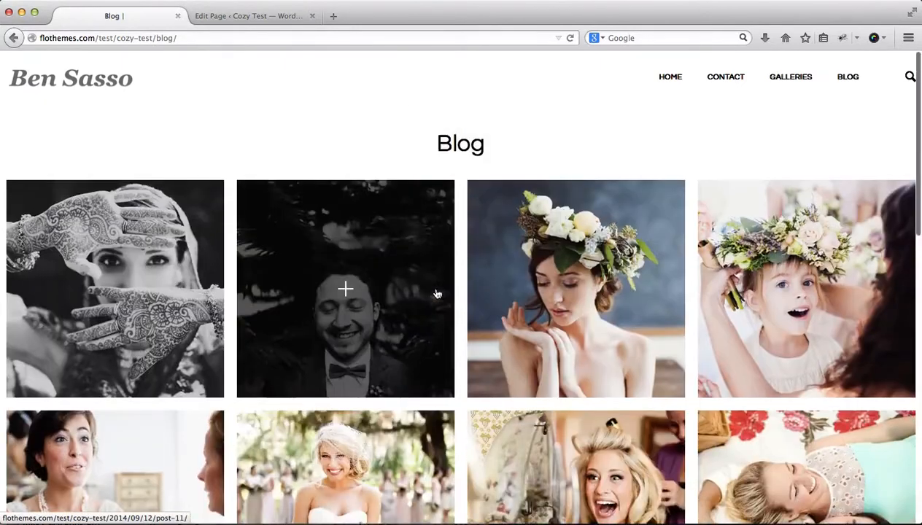
Step: In the Blog page's editor, choose the view type with stacked full-width rows and update the page
key("ctrl+Tab")
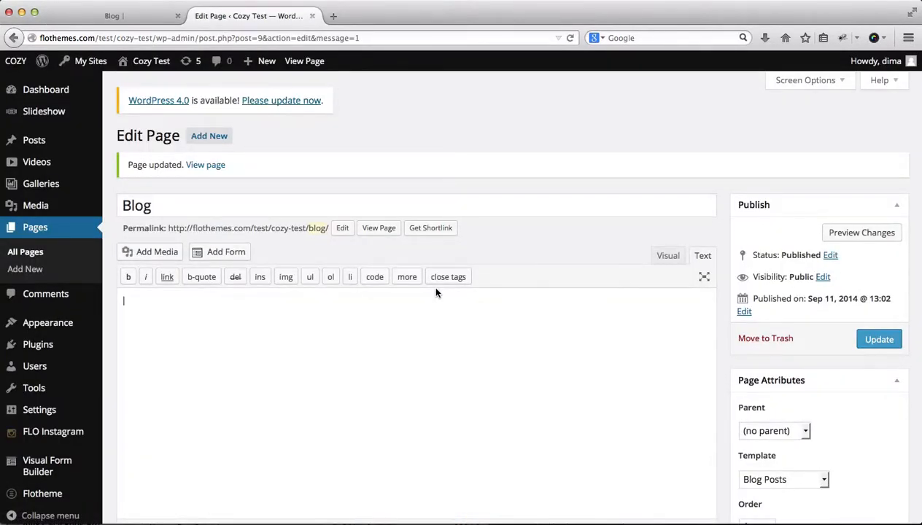
scroll(674, 214, "down", 2)
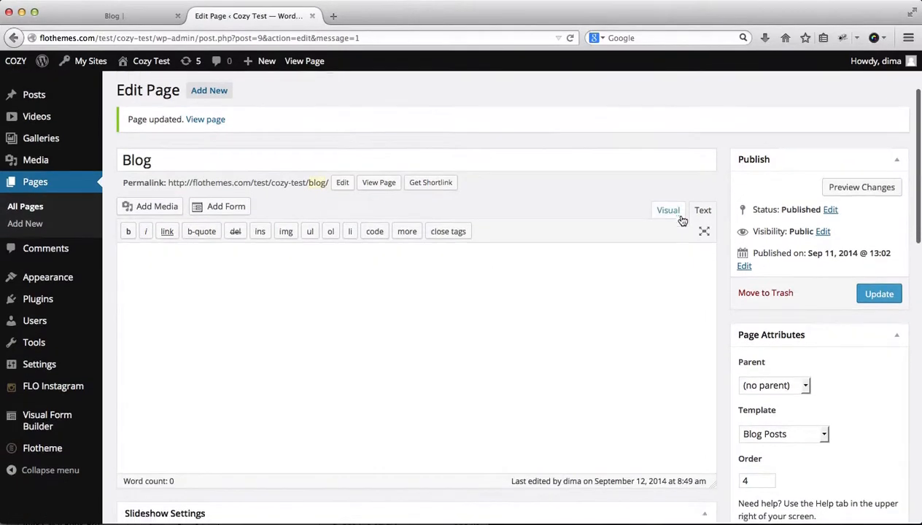
scroll(682, 220, "down", 4)
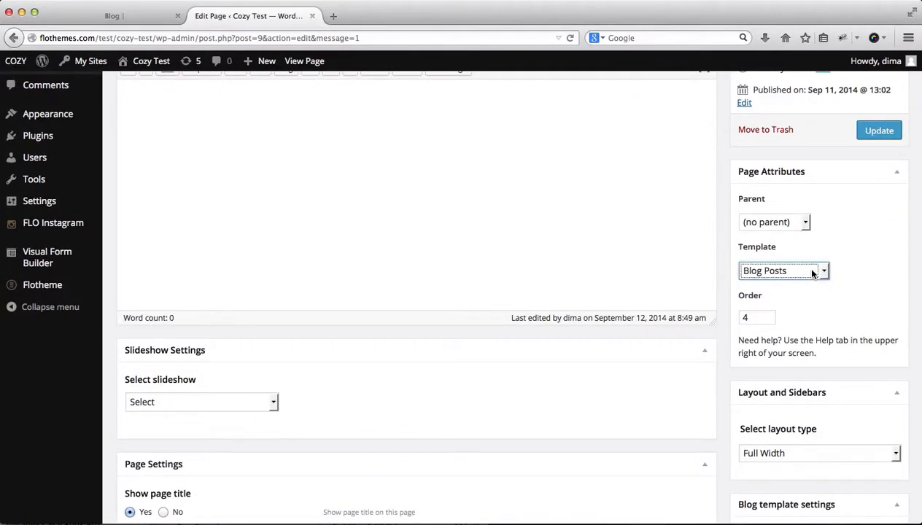
left_click(813, 272)
left_click(823, 276)
scroll(839, 313, "down", 13)
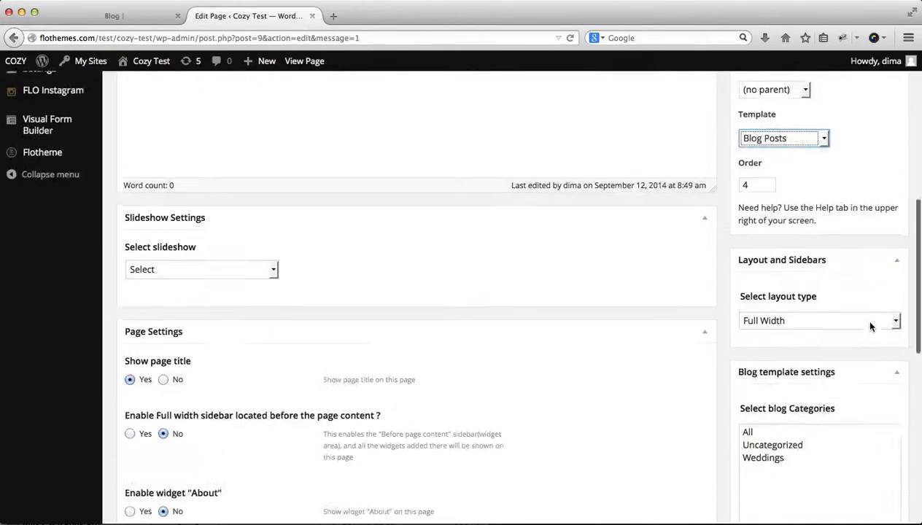
scroll(848, 418, "up", 4)
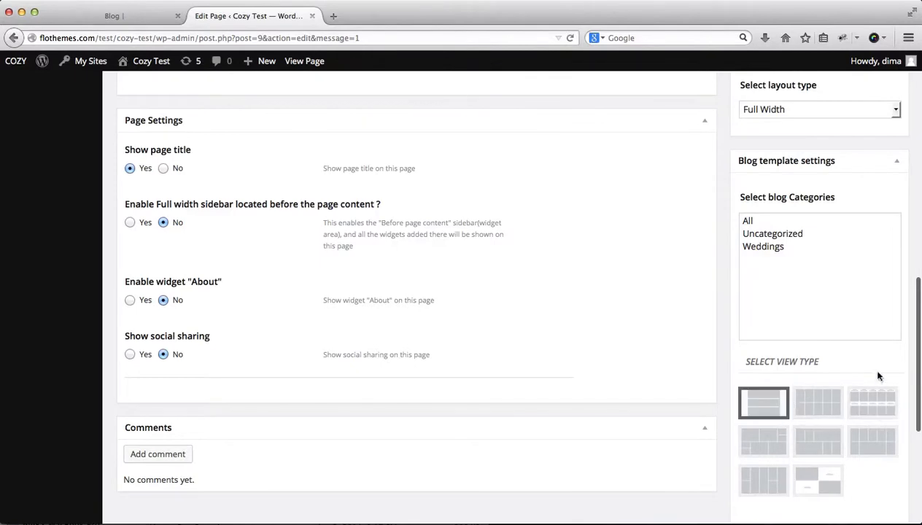
scroll(877, 369, "down", 3)
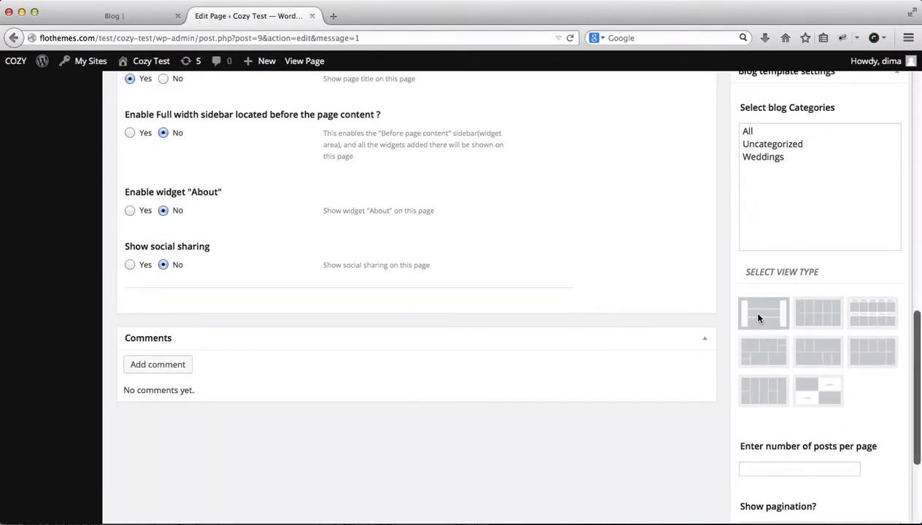
left_click(758, 315)
scroll(784, 390, "down", 2)
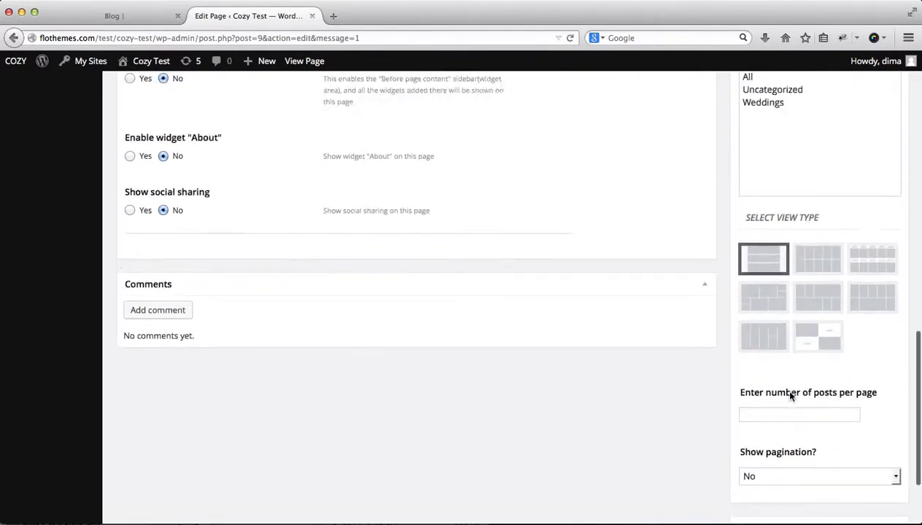
scroll(790, 395, "up", 15)
left_click(883, 340)
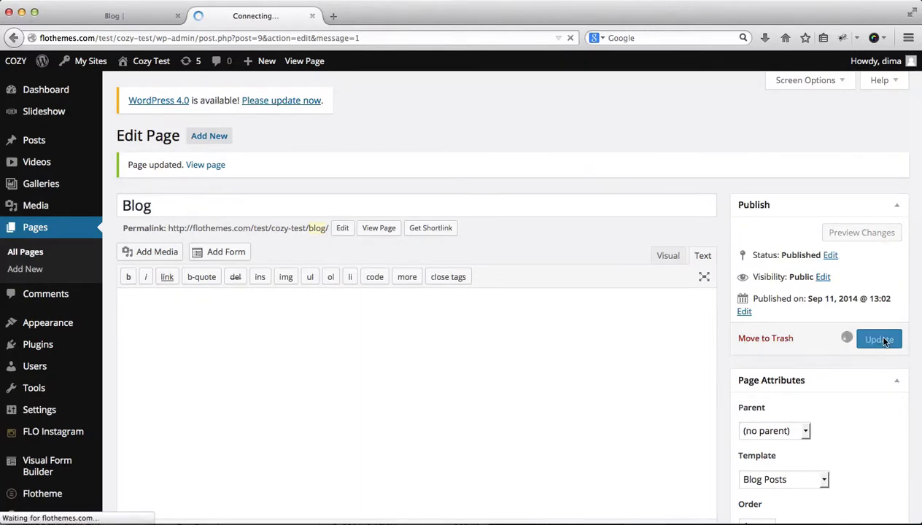
Step: Reload the live blog page and look through the posts in the stacked full-width layout
key("ctrl+shift+Tab")
key("super+r")
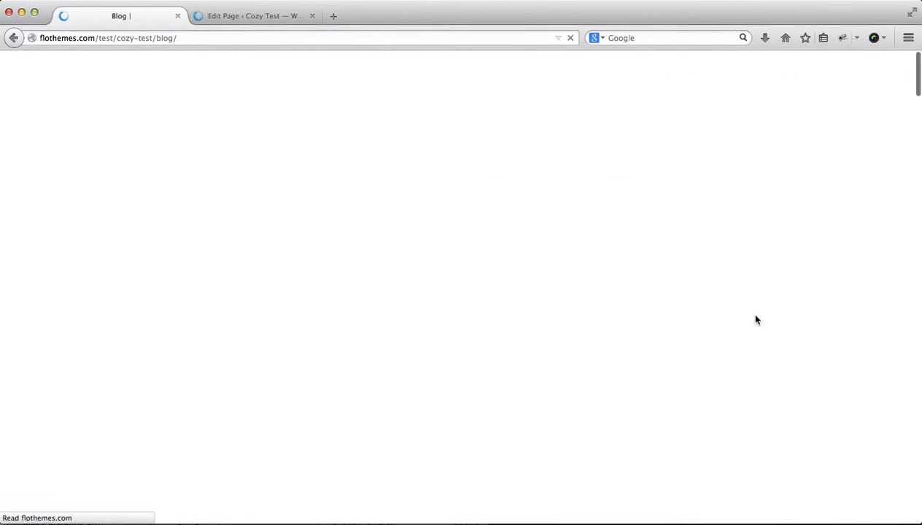
scroll(595, 254, "down", 4)
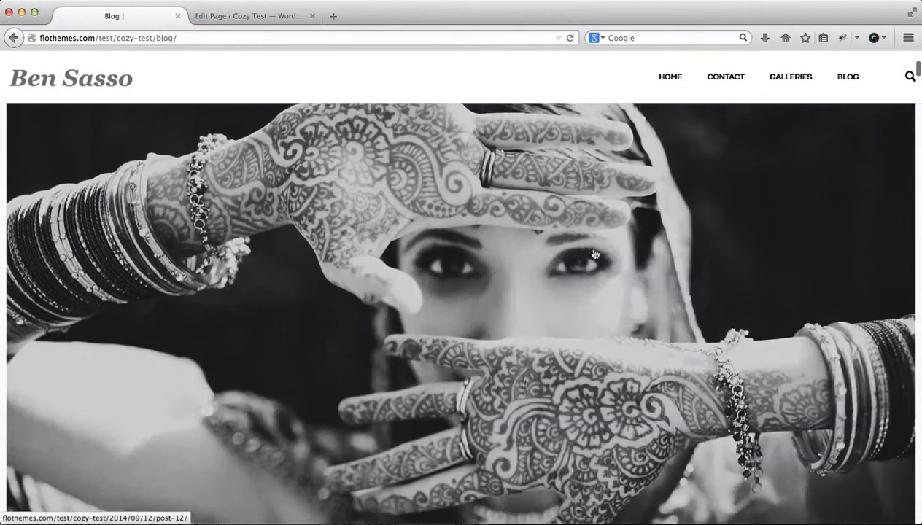
scroll(595, 254, "down", 10)
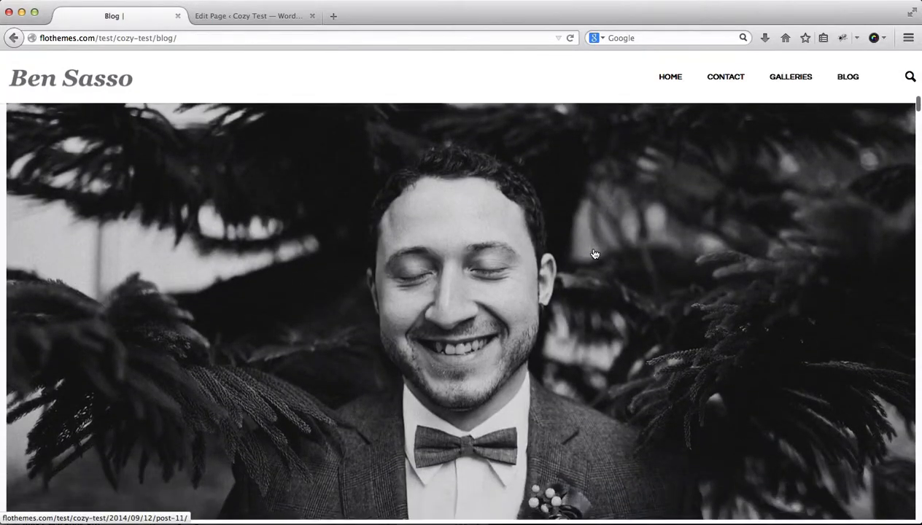
Step: Back in the Blog page's editor, choose the mosaic view type with mixed narrow and wide tiles and the Text hover effect
key("ctrl+Tab")
scroll(684, 280, "down", 15)
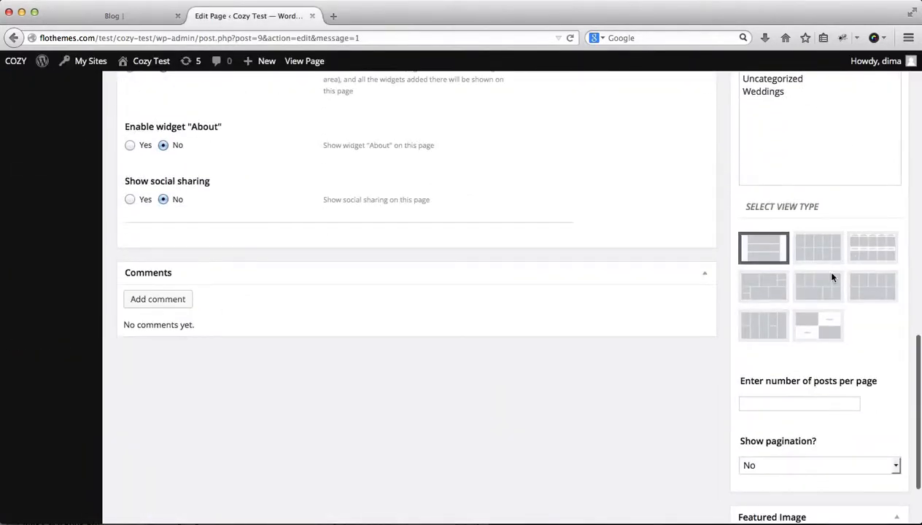
left_click(819, 281)
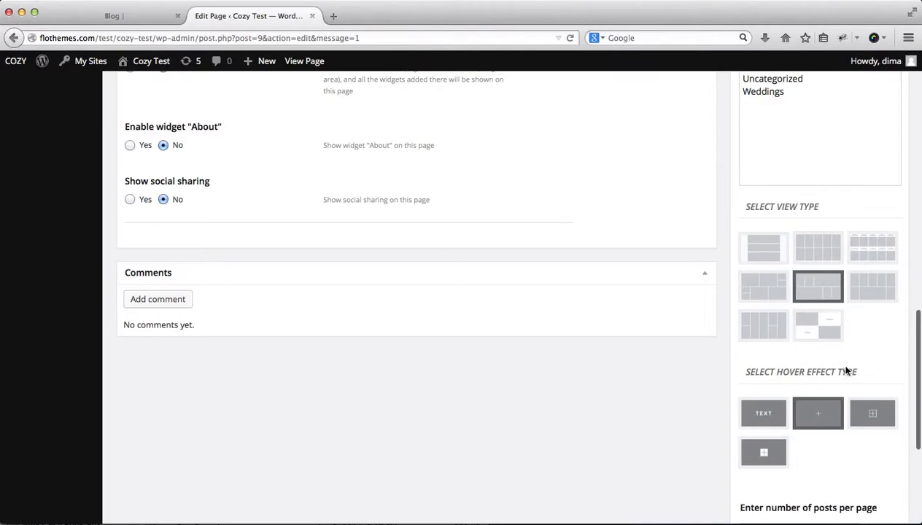
scroll(847, 303, "down", 3)
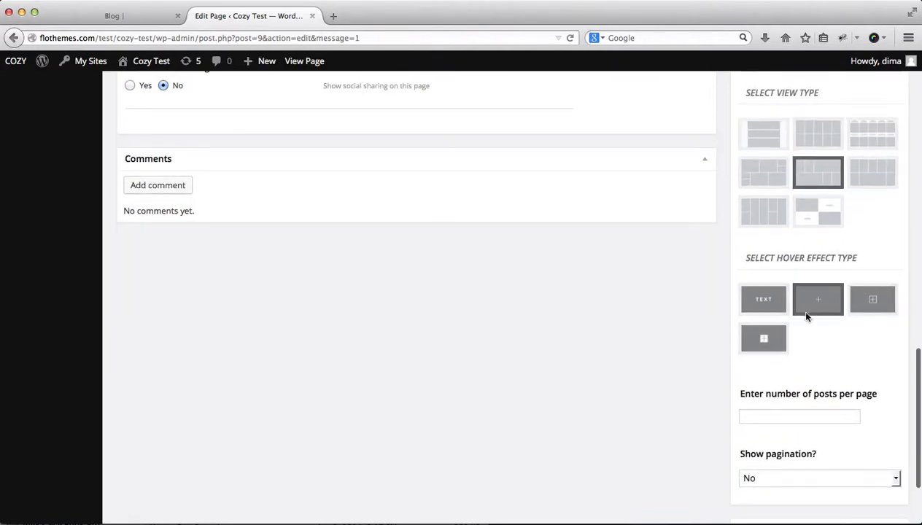
left_click(761, 307)
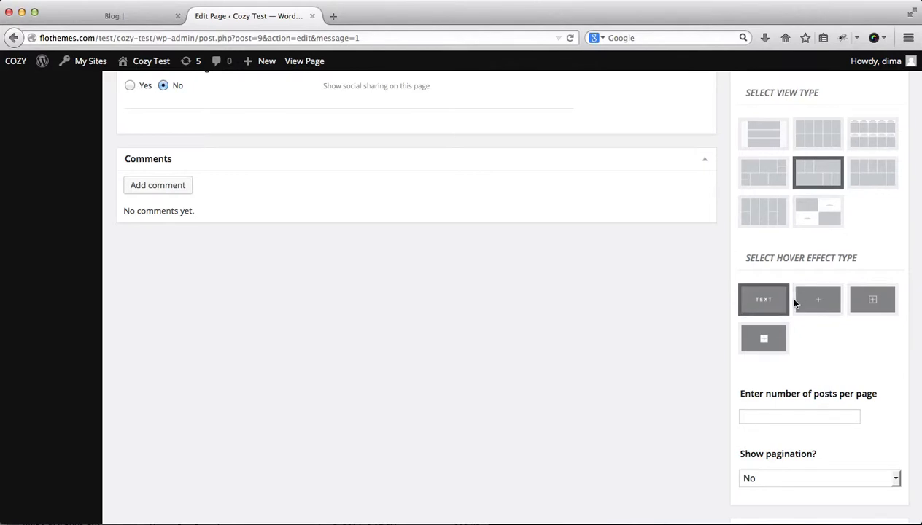
key("ctrl+shift+Tab")
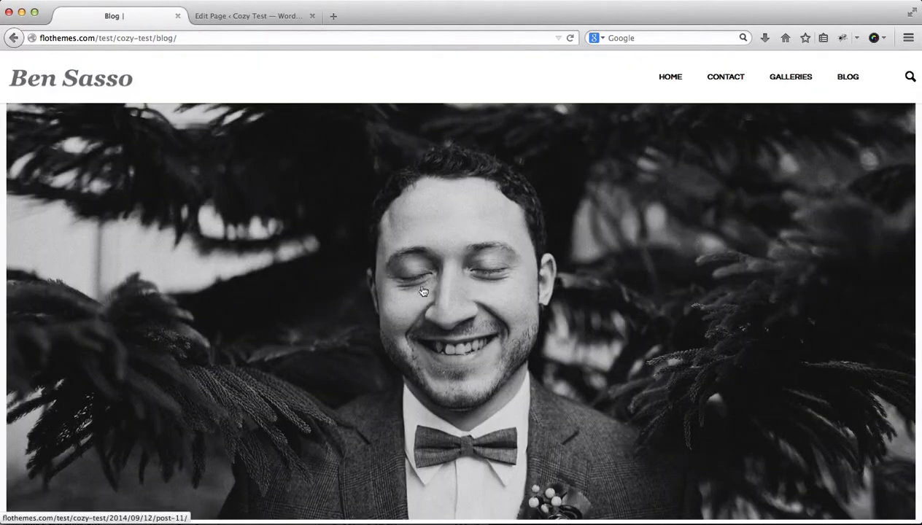
scroll(503, 336, "down", 5)
key("ctrl+Tab")
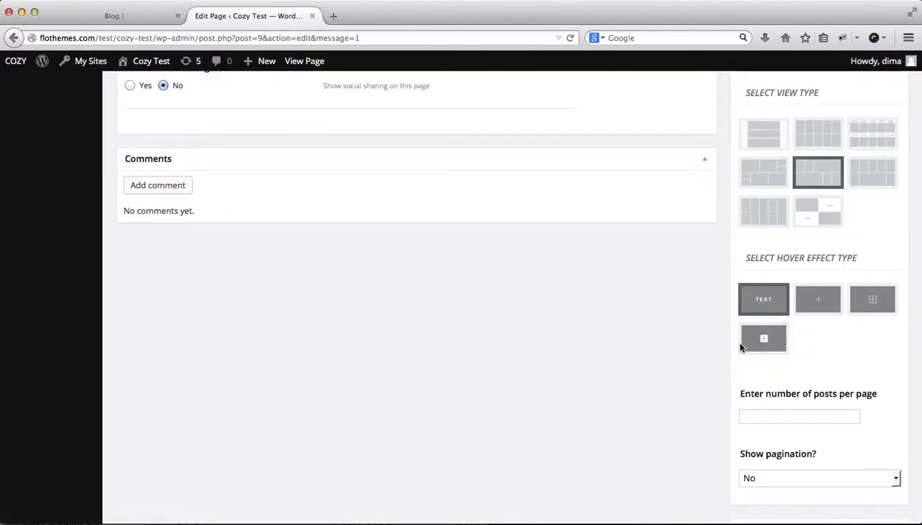
Step: Set the number of posts per page to 50, keep Show pagination at No, and update the page
scroll(785, 360, "down", 2)
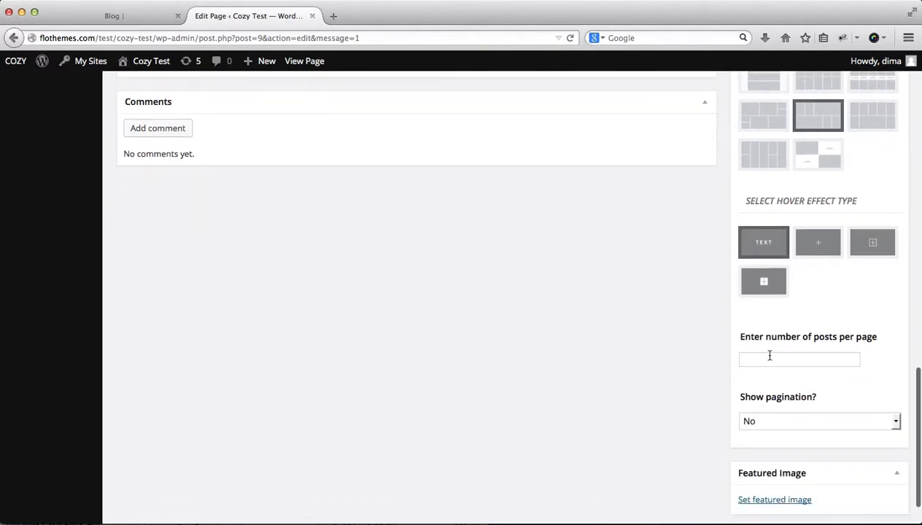
left_click(770, 356)
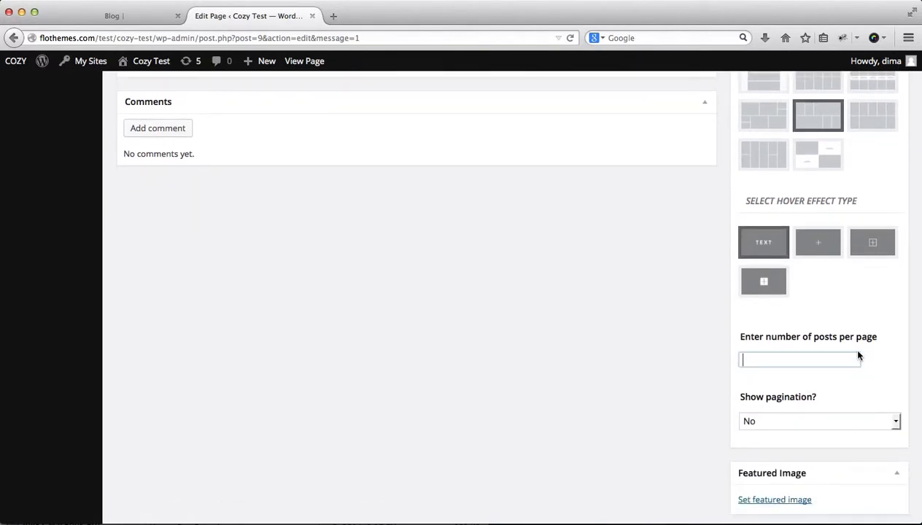
type("50")
left_click(868, 316)
left_click(794, 428)
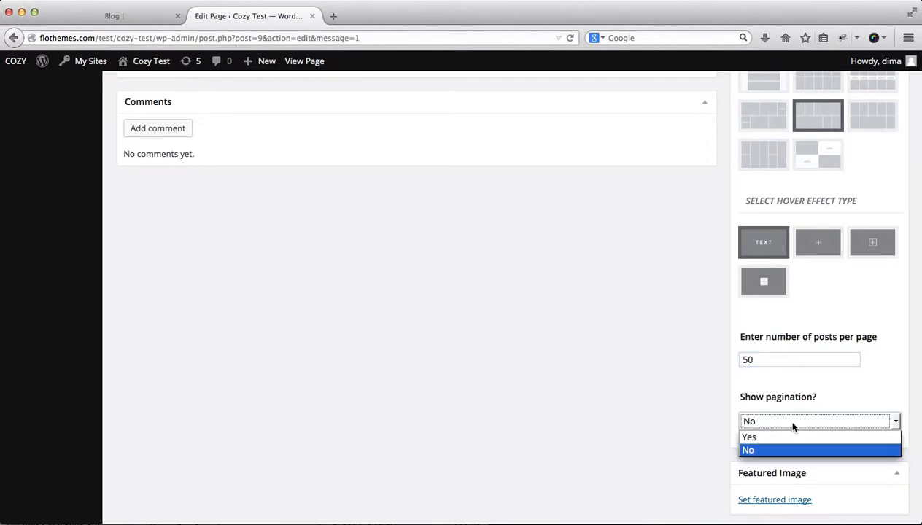
left_click(863, 388)
scroll(863, 388, "up", 10)
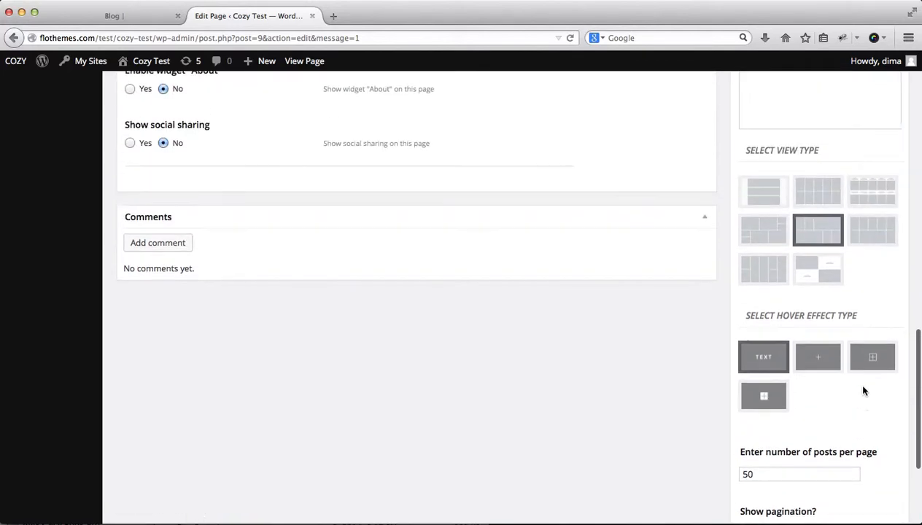
scroll(879, 208, "up", 3)
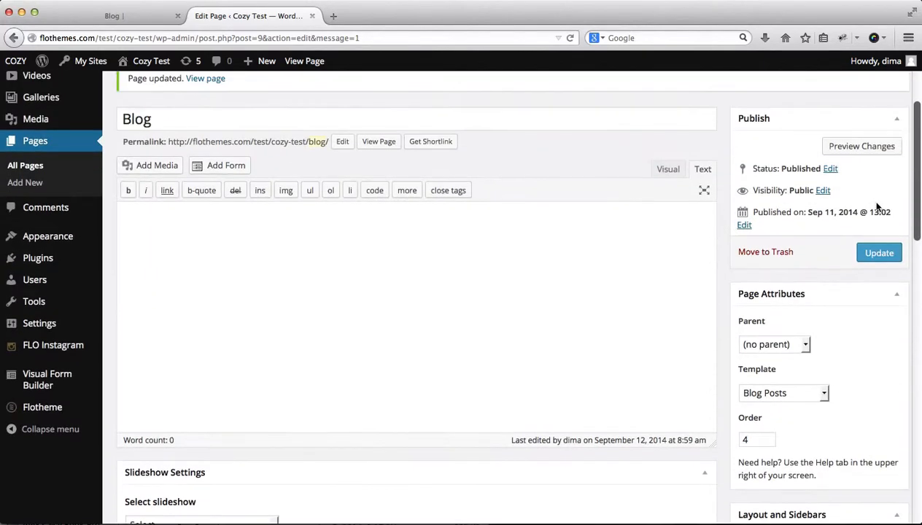
left_click(878, 252)
Step: Reload the live blog page and check the mosaic layout and the post title hover effect
key("ctrl+Tab")
key("super+r")
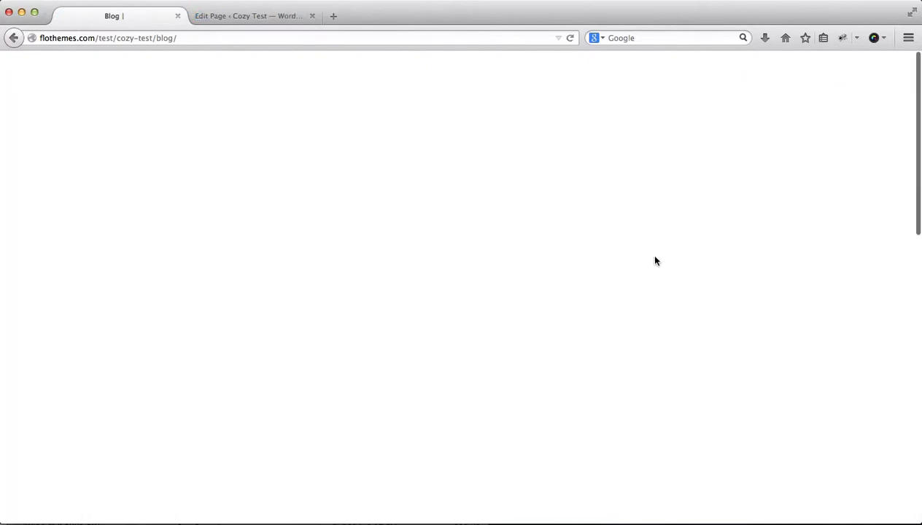
scroll(655, 261, "down", 10)
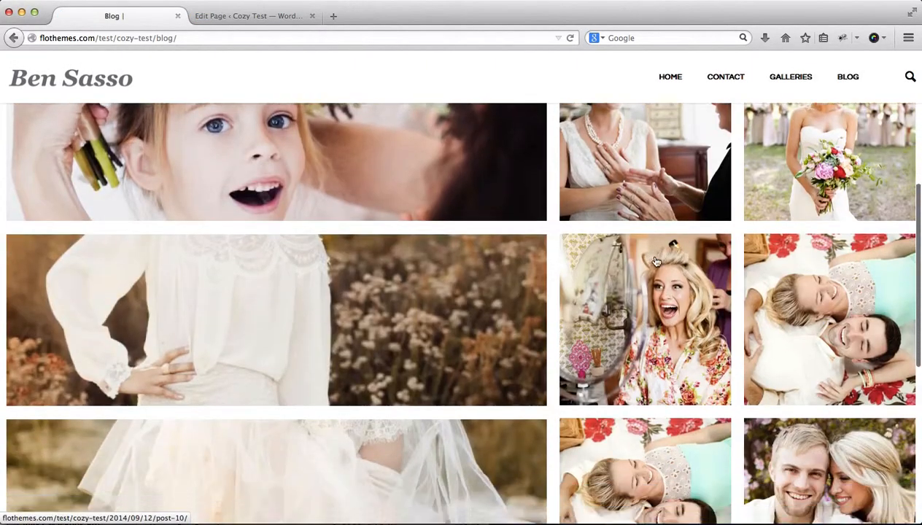
scroll(655, 261, "up", 10)
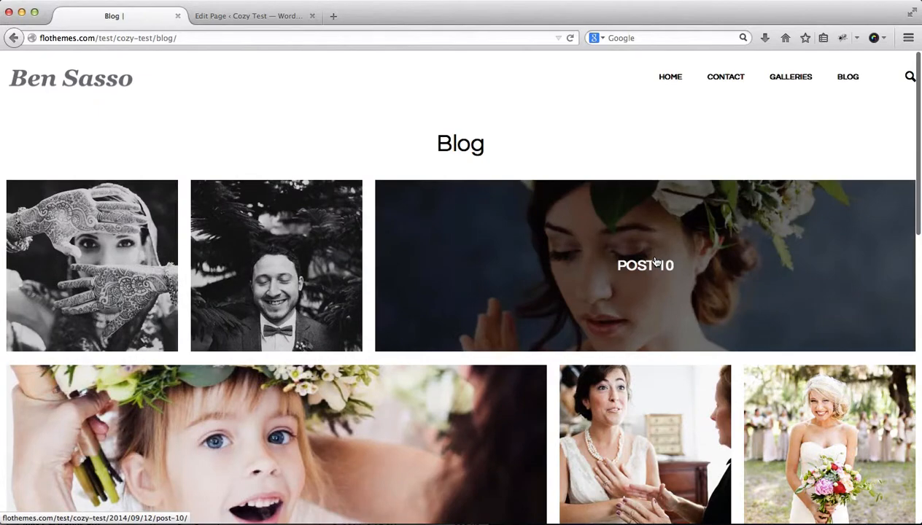
Step: In the Blog page's editor, choose the even grid view type with No gutter and update the page
key("ctrl+Tab")
scroll(863, 423, "down", 6)
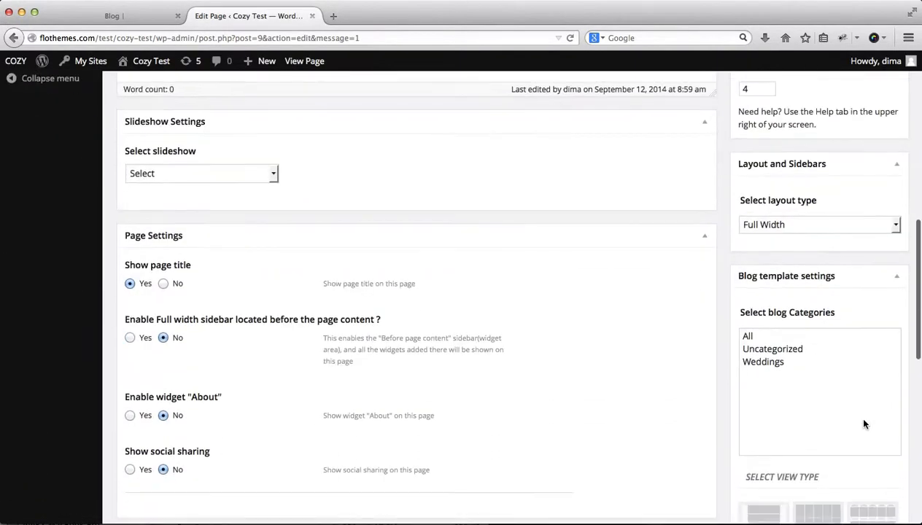
scroll(814, 394, "down", 3)
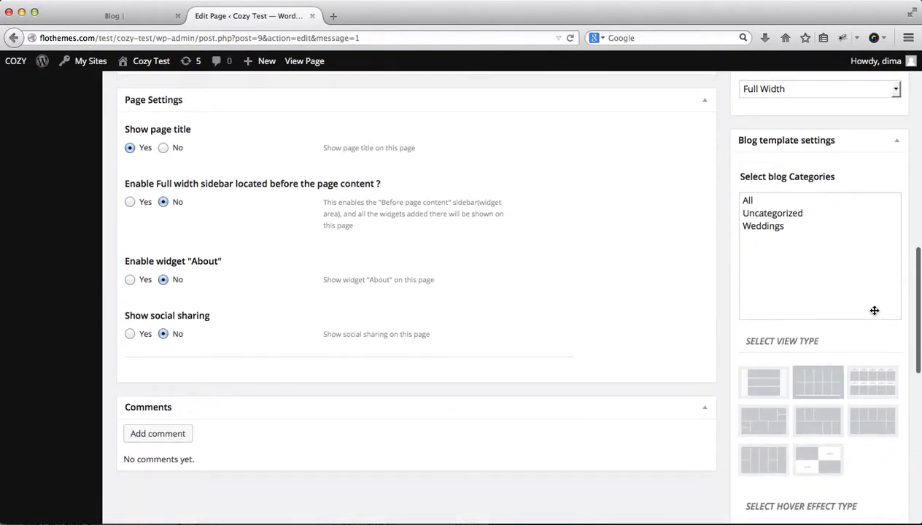
scroll(874, 311, "down", 7)
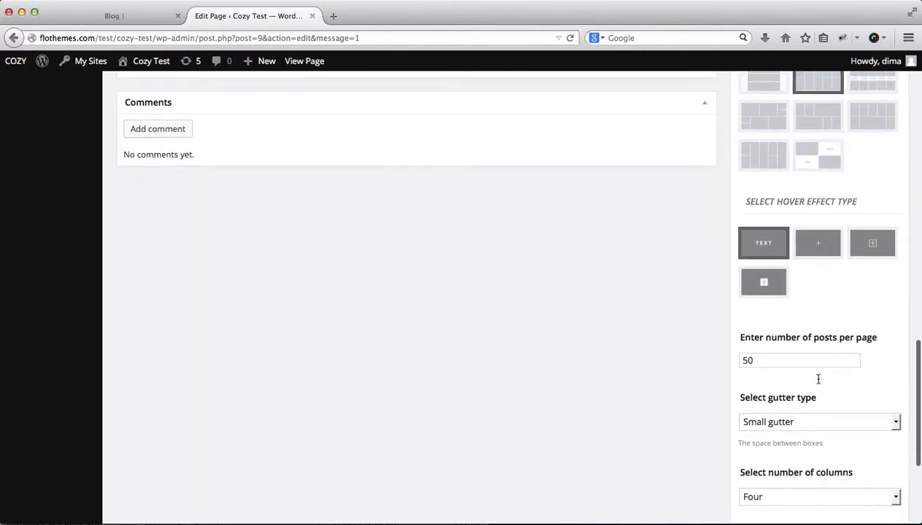
scroll(818, 378, "down", 1)
left_click(809, 385)
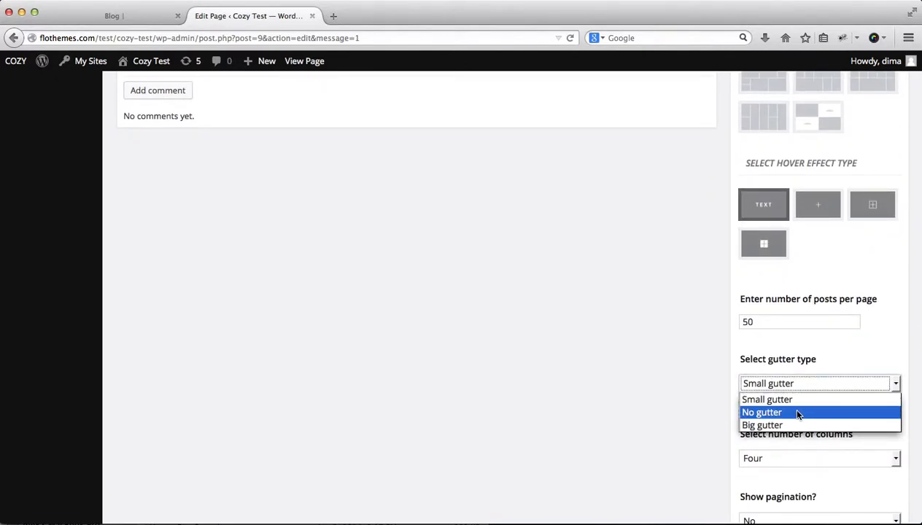
left_click(797, 413)
scroll(799, 413, "up", 15)
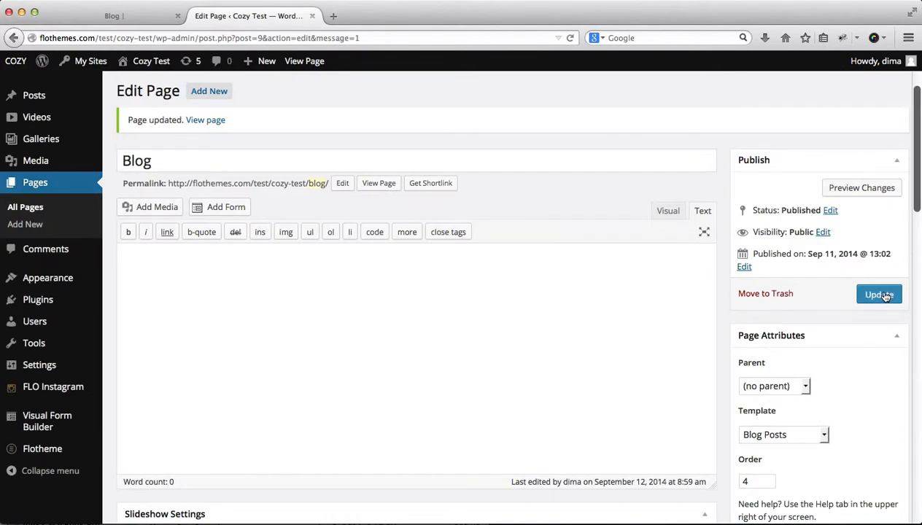
left_click(879, 295)
Step: Reload the live blog page and look over the grid layout without spacing between posts
key("ctrl+Tab")
key("super+r")
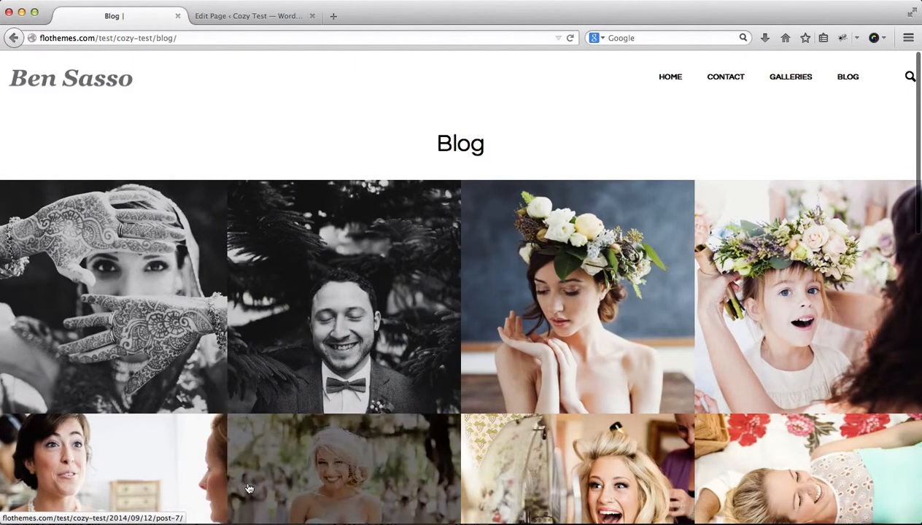
scroll(467, 447, "down", 1)
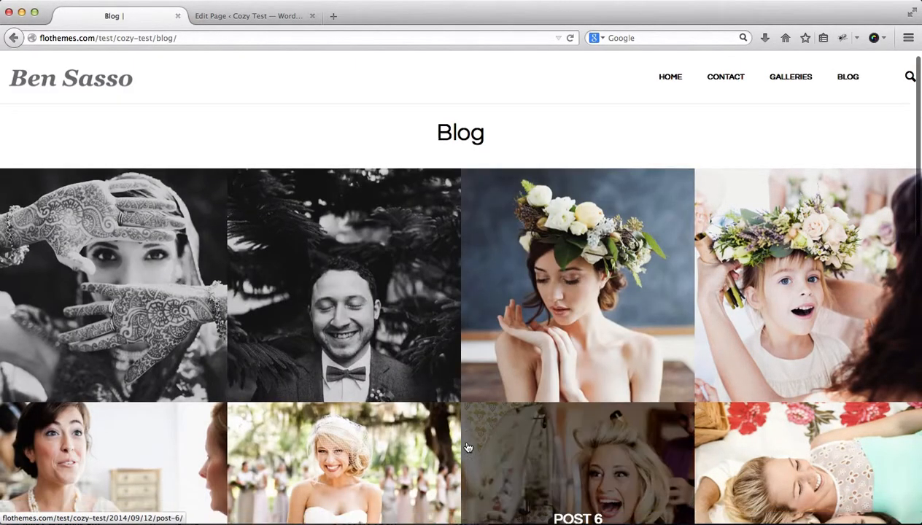
scroll(467, 447, "down", 4)
Step: In the Blog page's editor, set the gutter type to Small gutter for the even grid view and update the page
key("ctrl+Tab")
scroll(760, 431, "down", 10)
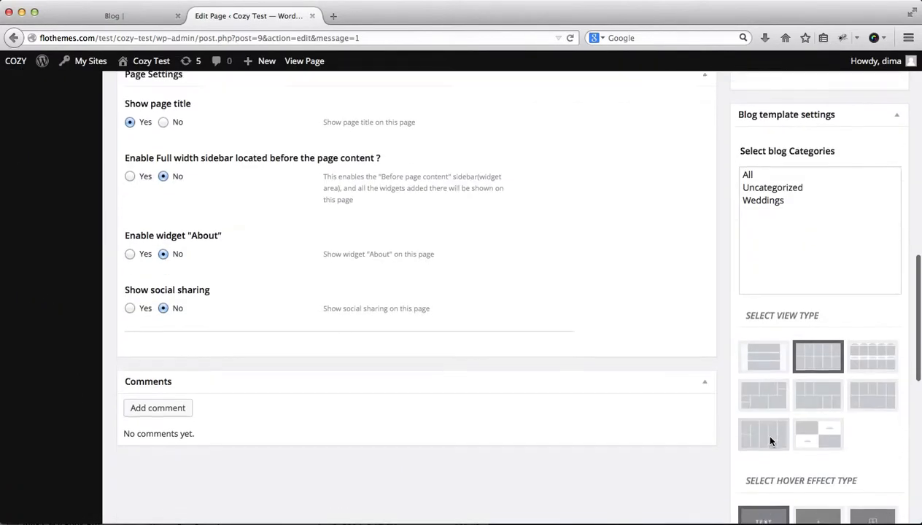
scroll(770, 441, "down", 5)
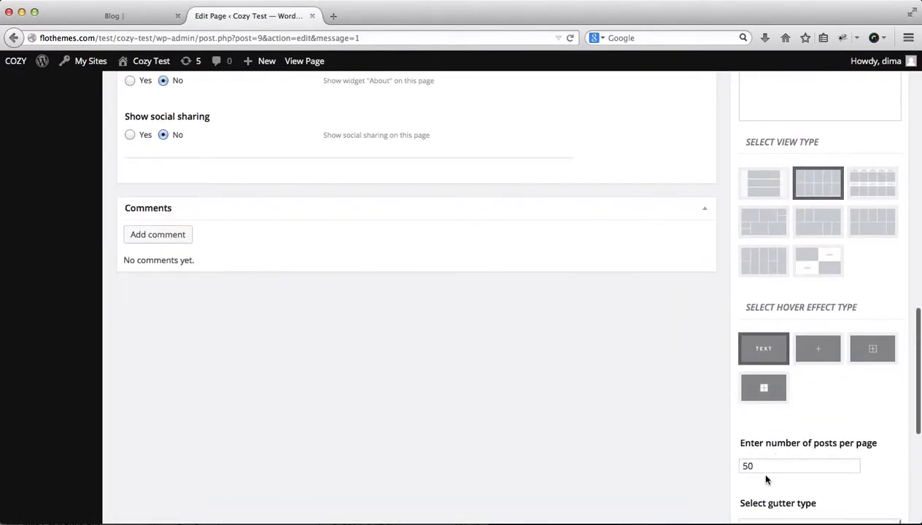
scroll(766, 479, "down", 2)
left_click(783, 450)
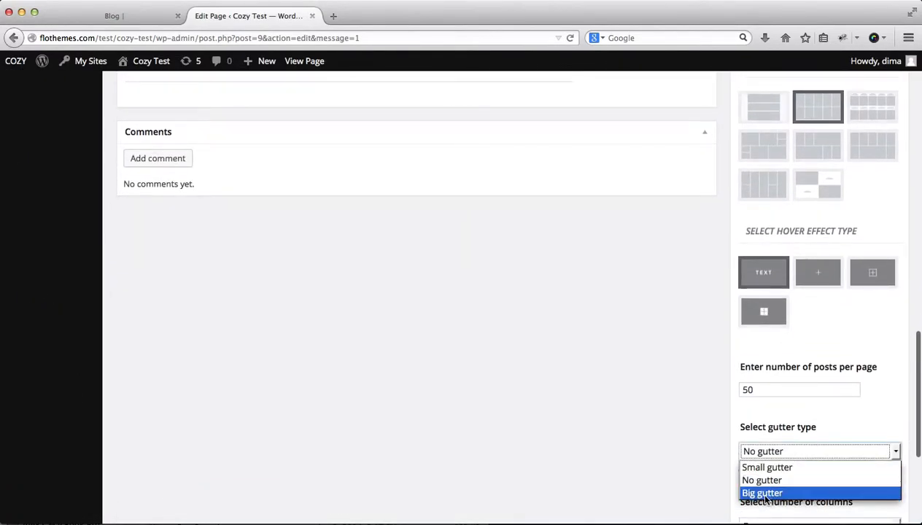
left_click(764, 468)
scroll(850, 426, "up", 2)
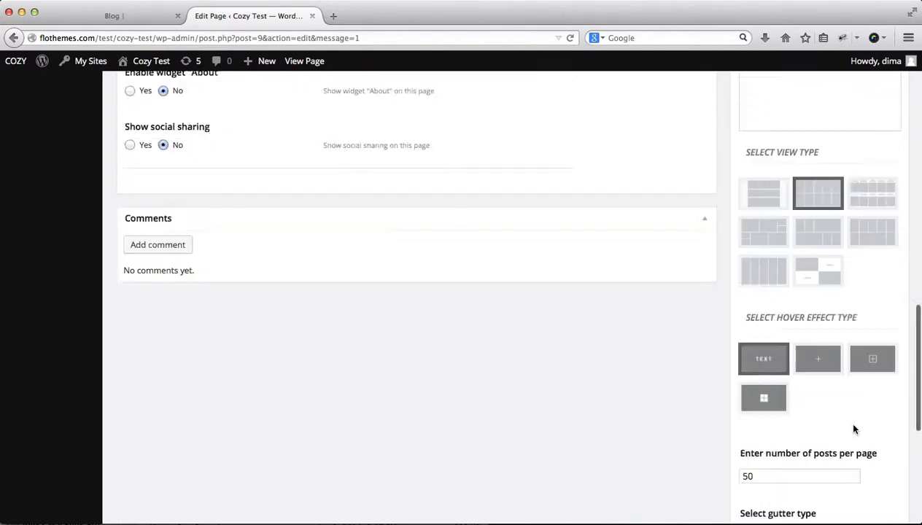
scroll(854, 429, "up", 20)
left_click(880, 339)
Step: Reload the live blog page and look over the spacing between the posts in the grid
key("ctrl+Tab")
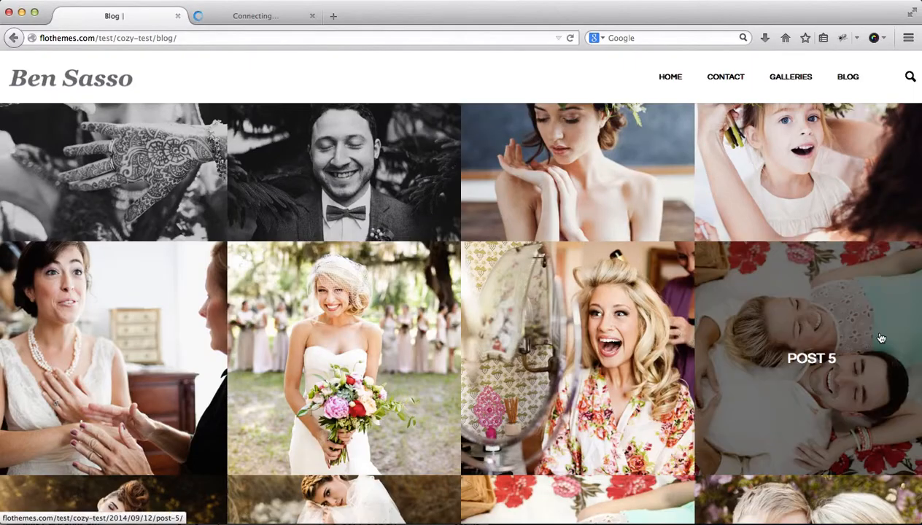
key("super+r")
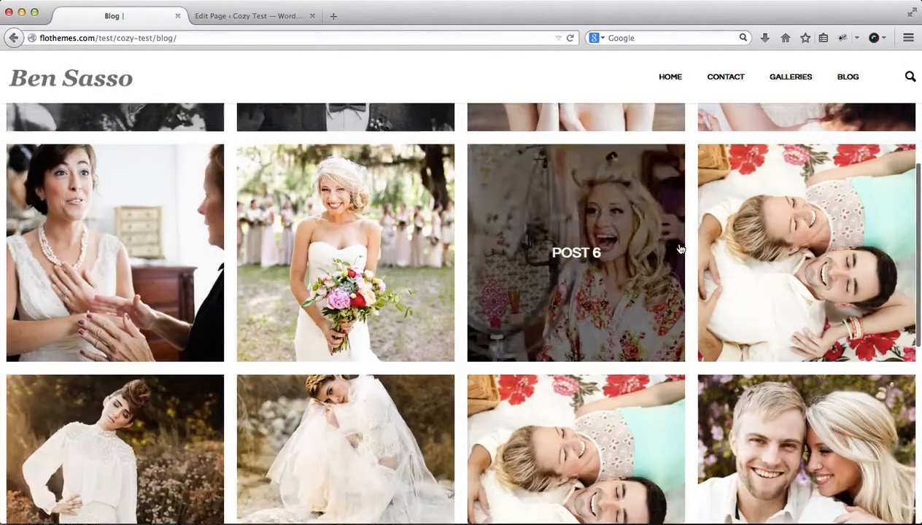
scroll(680, 249, "down", 4)
scroll(679, 249, "up", 5)
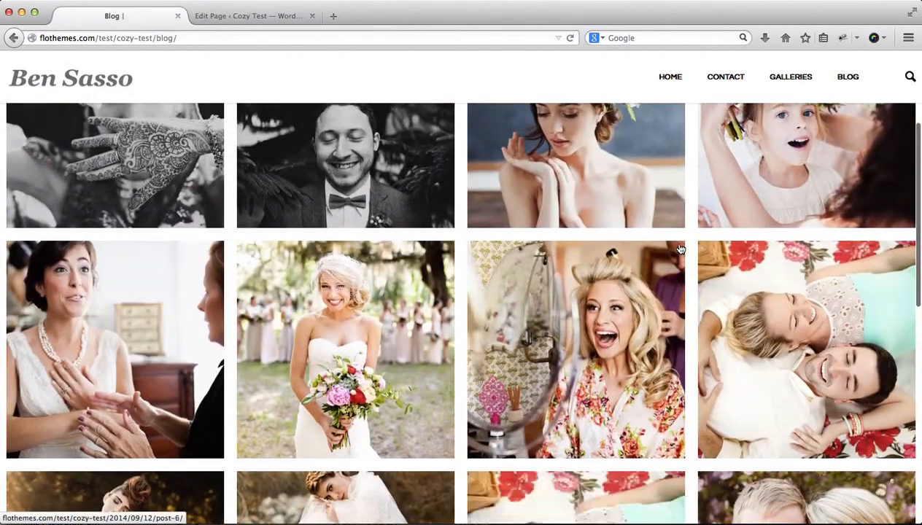
Step: In the Blog page's editor, try the alternating image-and-text view type, then choose the vertical column mosaic view type
key("ctrl+Tab")
scroll(761, 274, "down", 15)
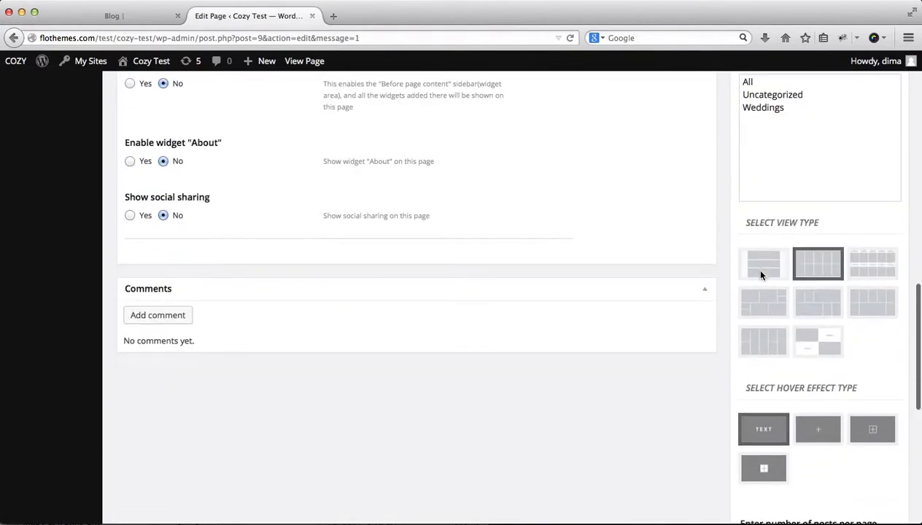
left_click(831, 339)
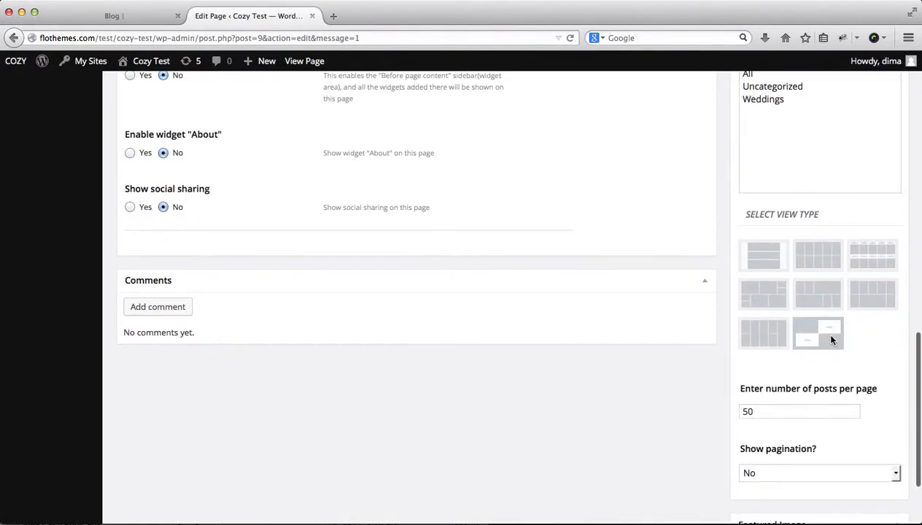
left_click(763, 336)
scroll(778, 303, "down", 5)
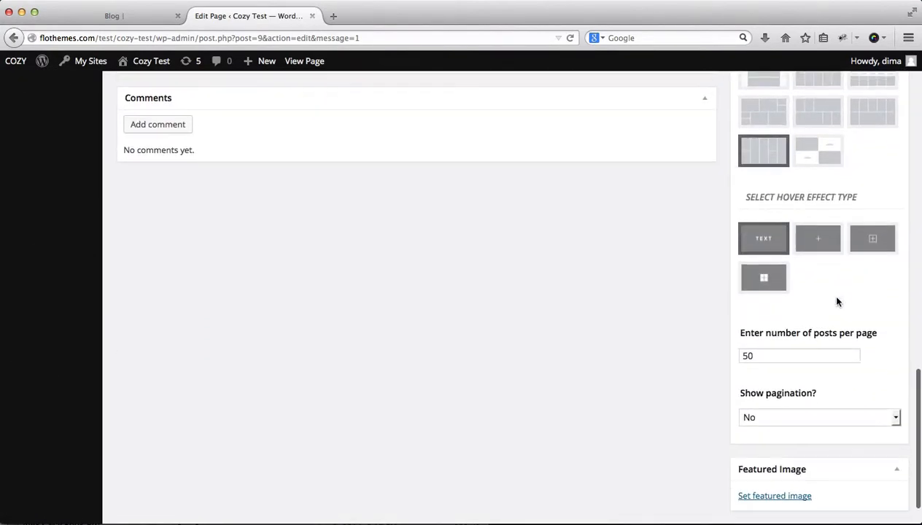
scroll(836, 301, "up", 2)
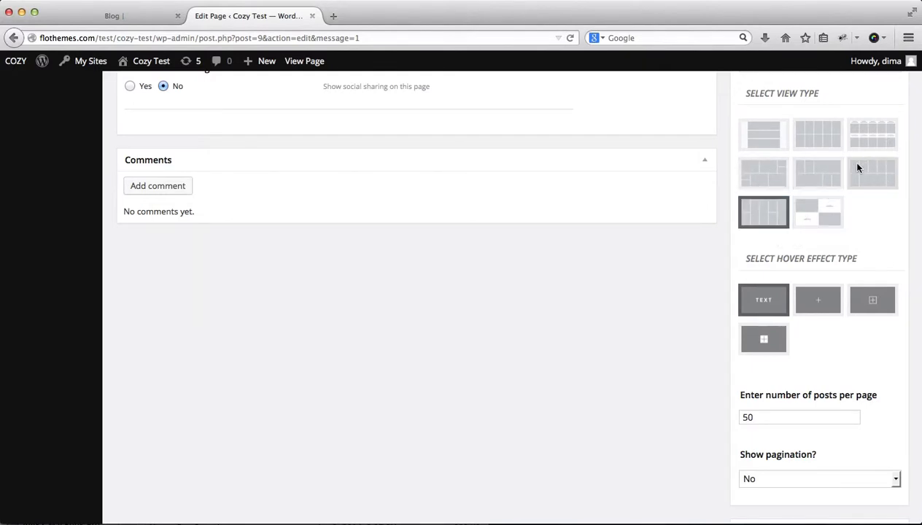
scroll(826, 251, "down", 2)
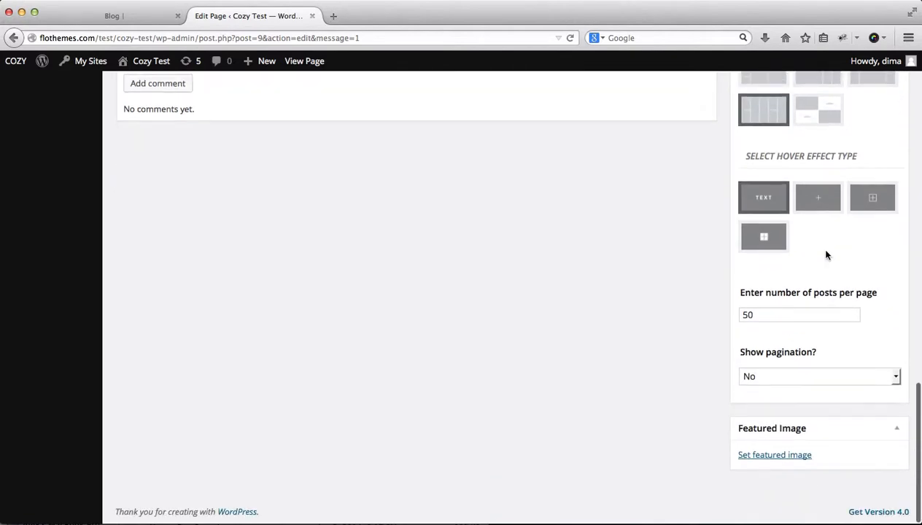
Step: Set Show page title to No in the Blog page's Page Settings
scroll(826, 251, "up", 15)
scroll(826, 251, "down", 4)
scroll(827, 255, "down", 10)
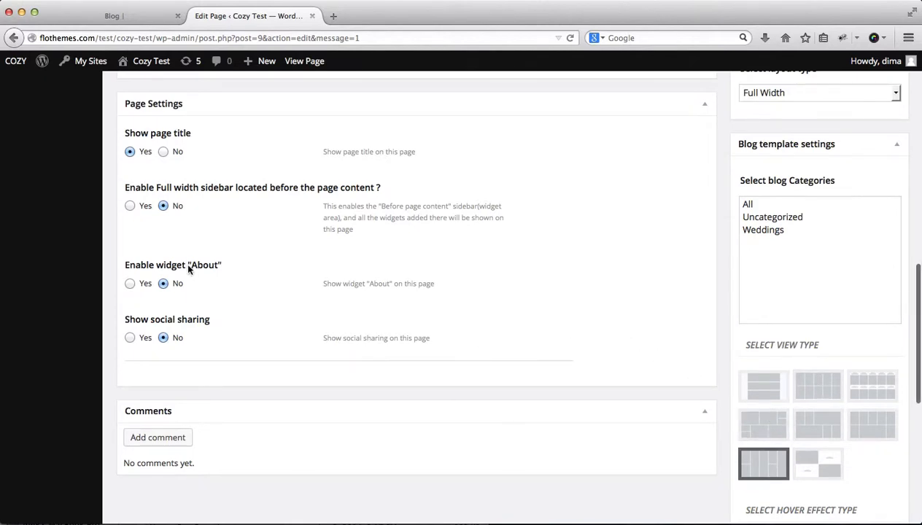
left_click(164, 152)
scroll(117, 167, "down", 1)
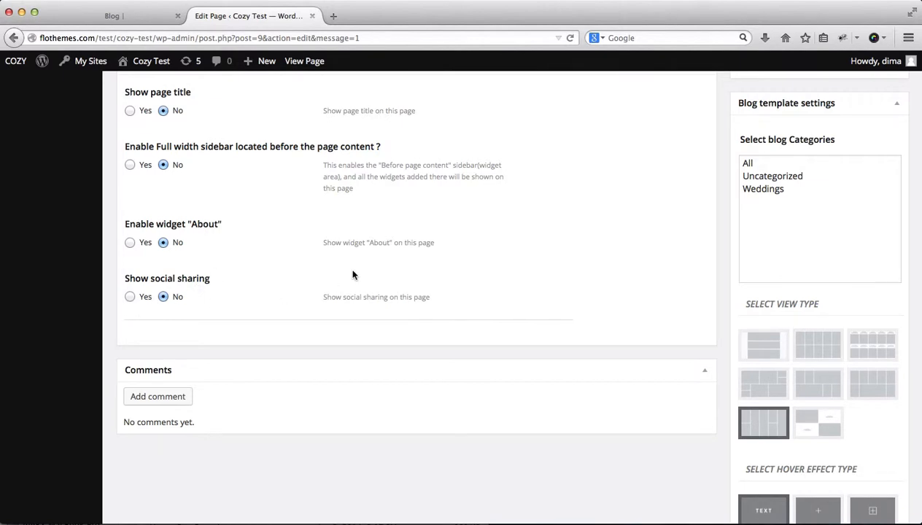
Step: Open the site's Reading settings in a new tab and check the maximum number of posts shown on blog pages
scroll(352, 275, "up", 10)
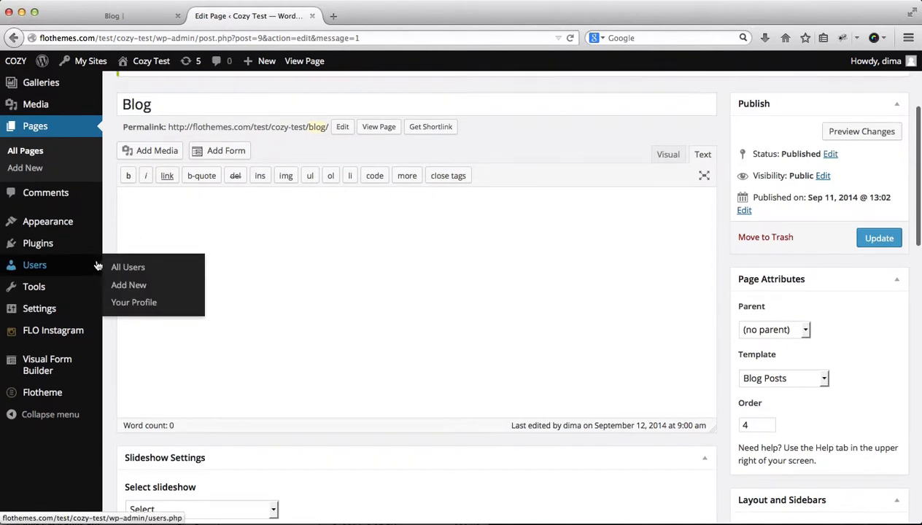
scroll(35, 265, "up", 3)
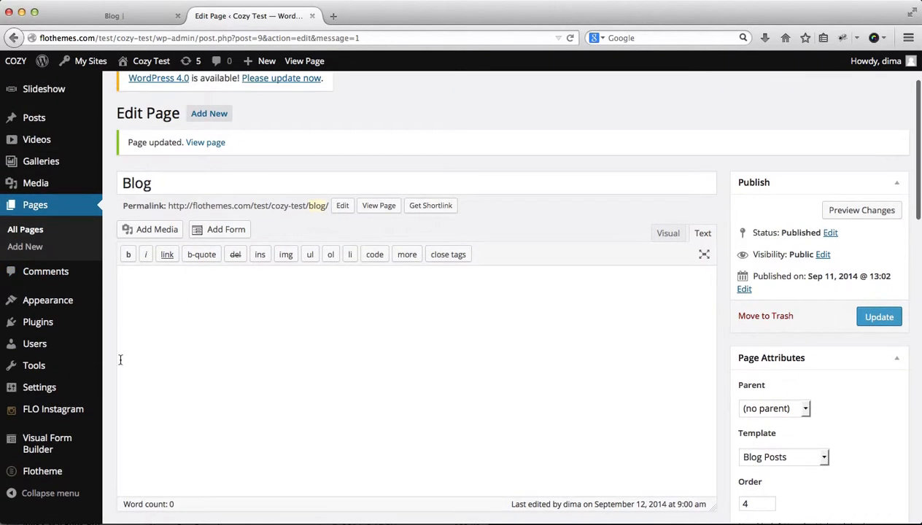
mouse_move(41, 393)
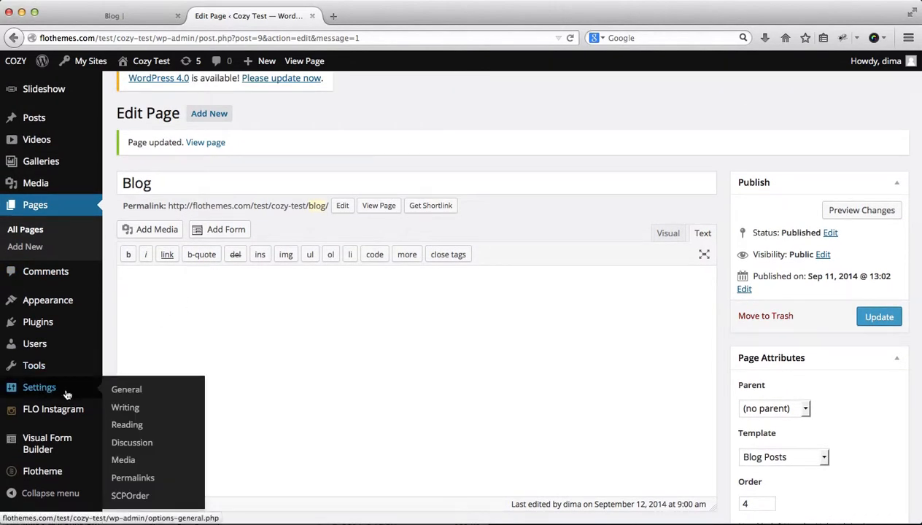
left_click(130, 428, "super")
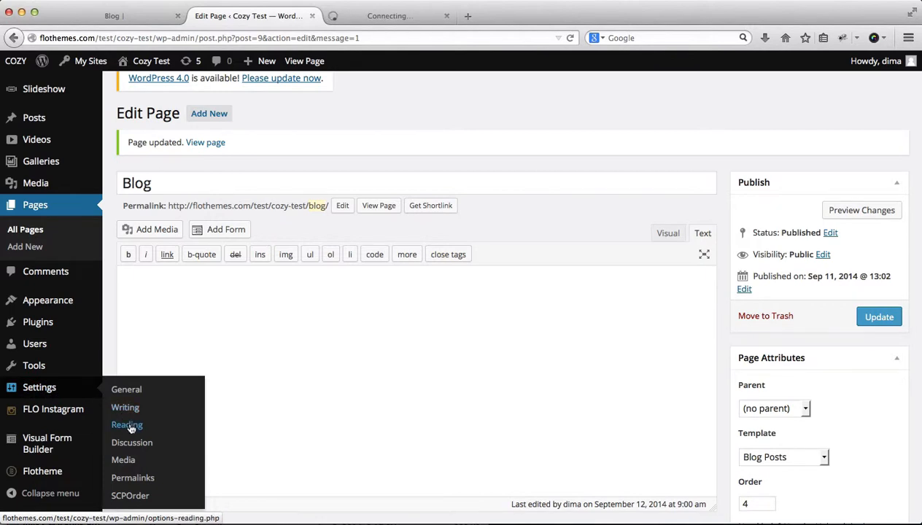
key("ctrl+Tab")
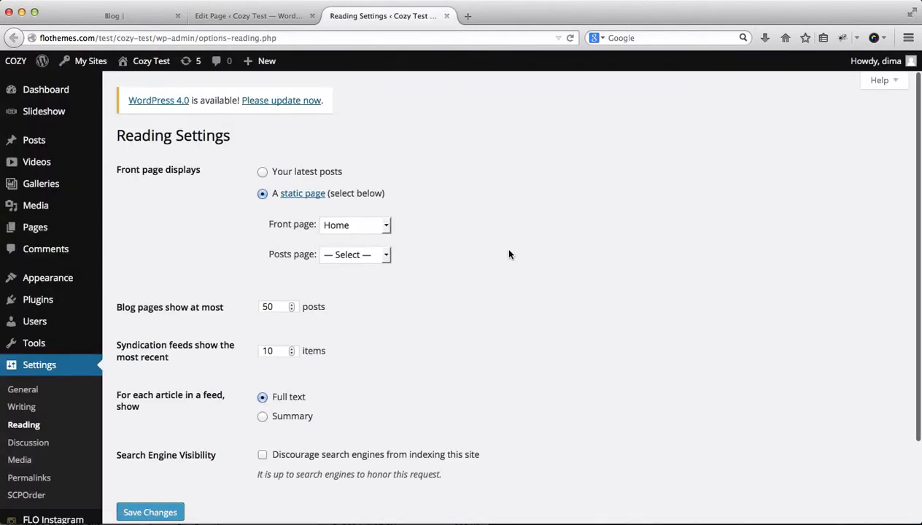
scroll(509, 255, "down", 1)
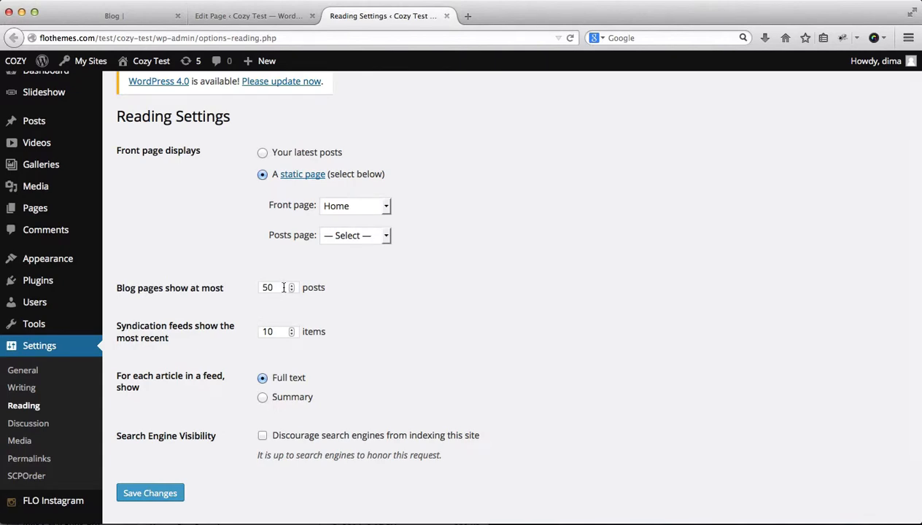
Step: Compare the Blog page's posts-per-page setting with the post limit in the Reading settings
key("ctrl+shift+Tab")
scroll(842, 211, "down", 12)
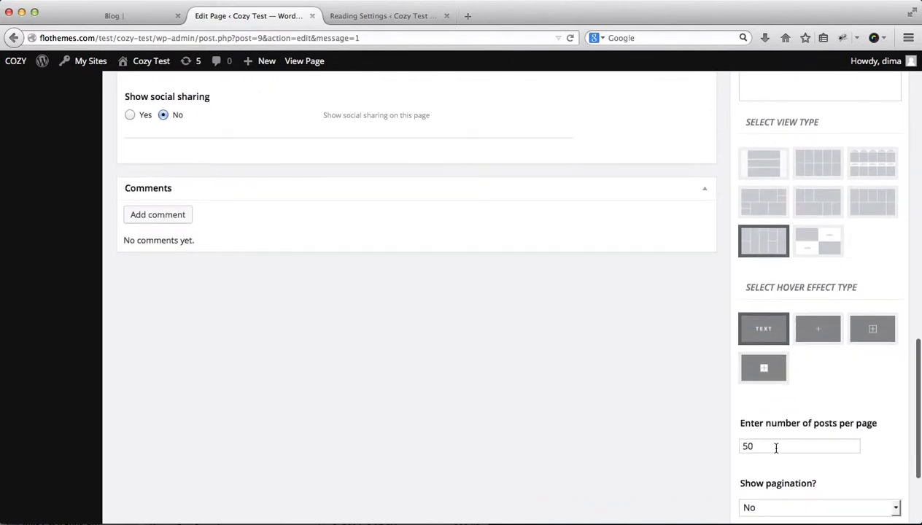
scroll(815, 434, "down", 3)
scroll(815, 434, "up", 1)
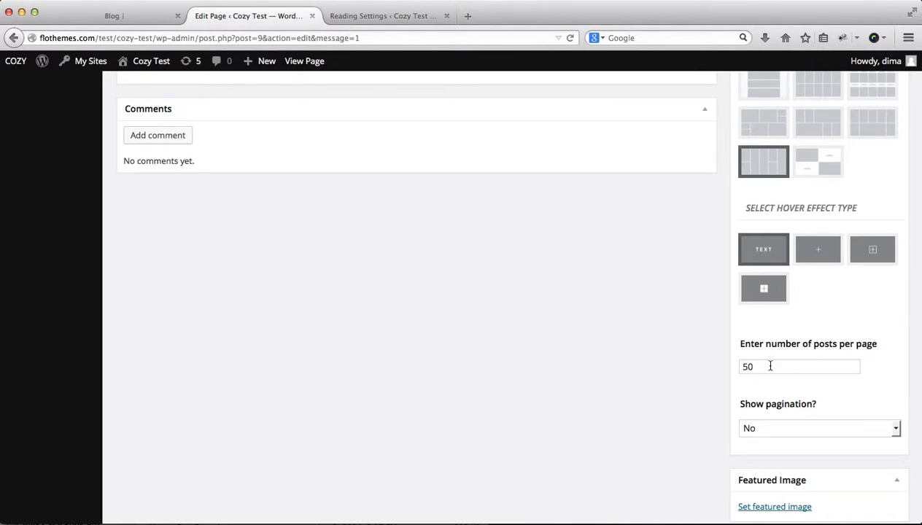
left_click(371, 16)
key("ctrl+shift+Tab")
Step: Check the page template selected in the Blog page's attributes without changing it
scroll(554, 293, "up", 15)
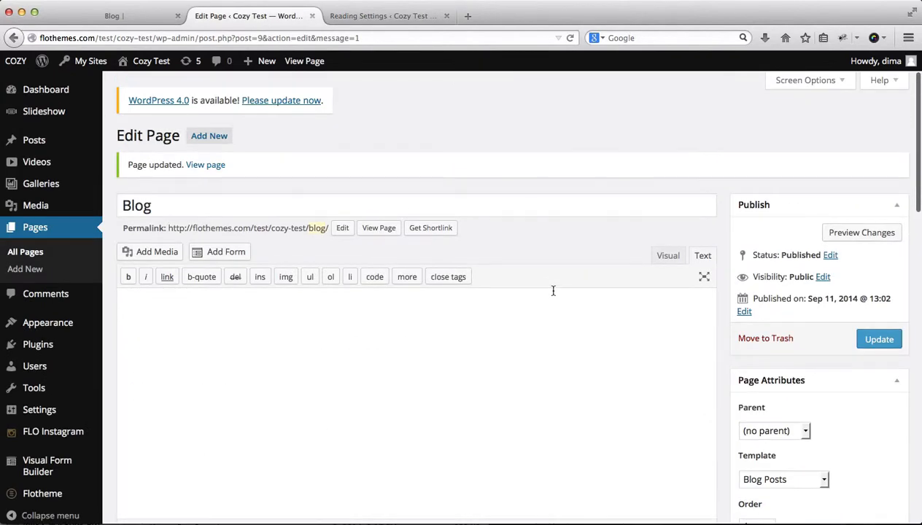
scroll(734, 314, "down", 5)
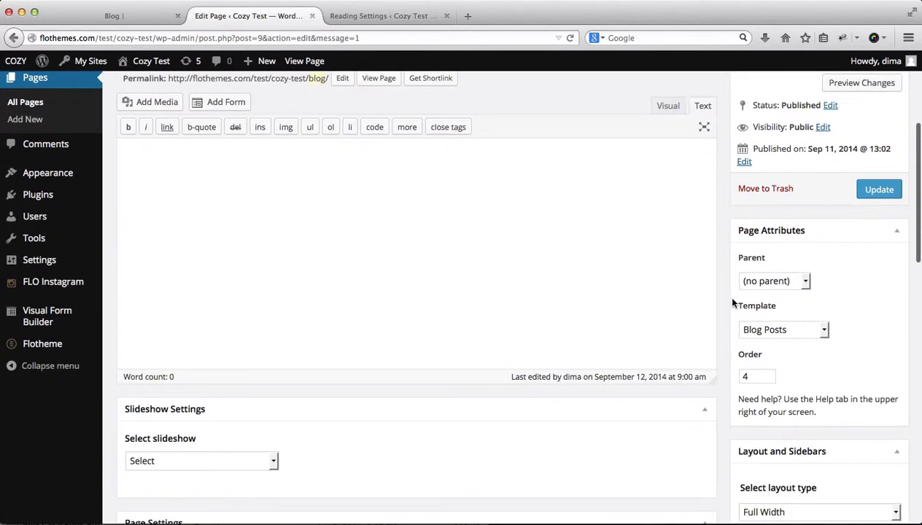
left_click(779, 336)
left_click(779, 336)
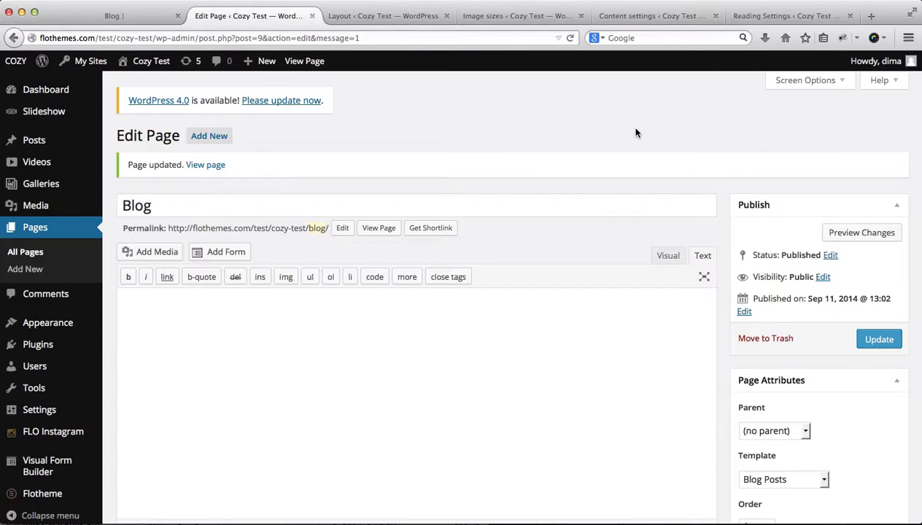
scroll(636, 133, "down", 3)
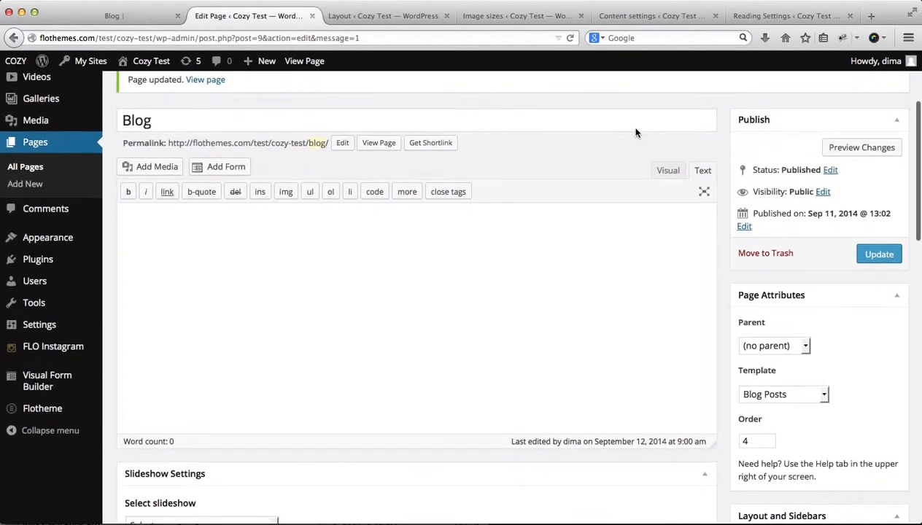
Step: Review the theme's Layout options, including the maximum blog page widths, and its Image sizes settings
left_click(352, 16)
scroll(249, 218, "down", 5)
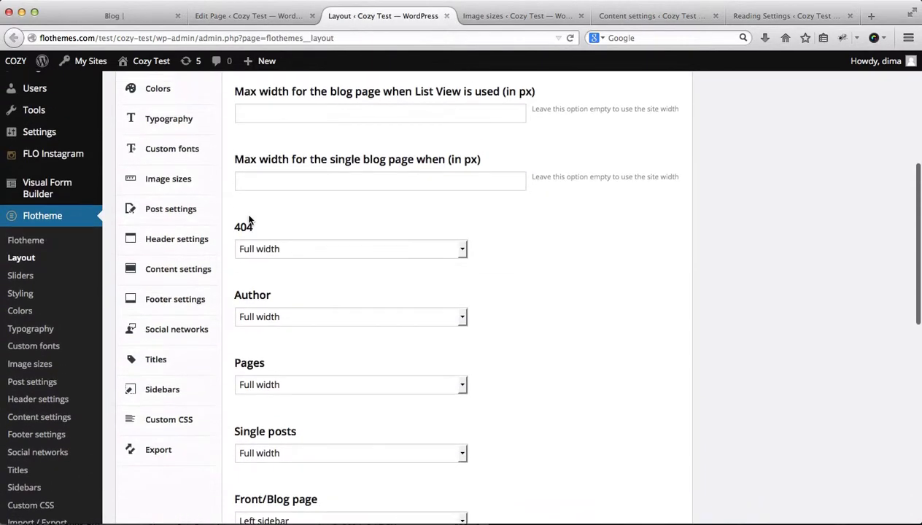
scroll(126, 269, "down", 2)
scroll(126, 266, "up", 3)
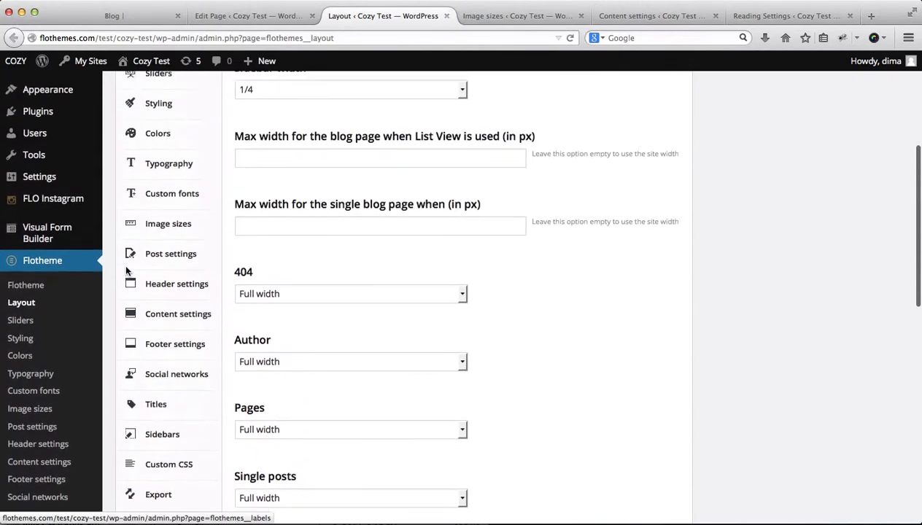
left_click(490, 16)
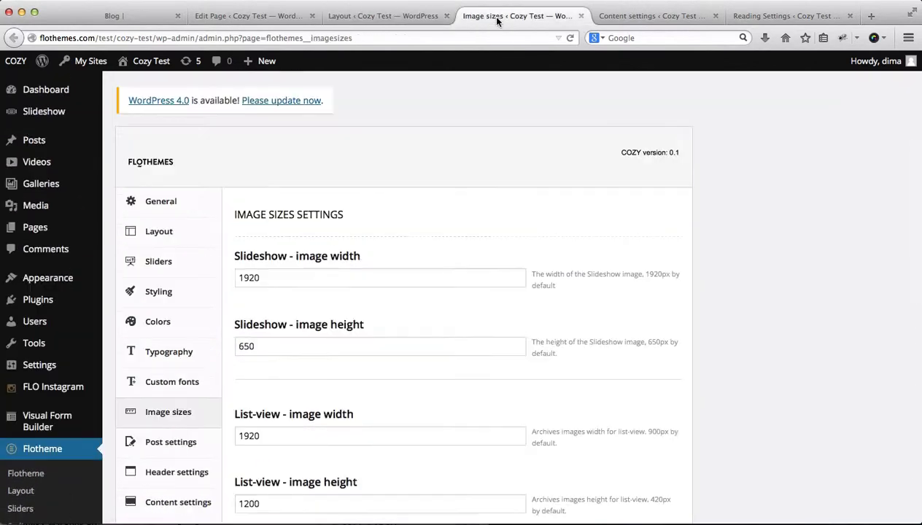
left_click(241, 18)
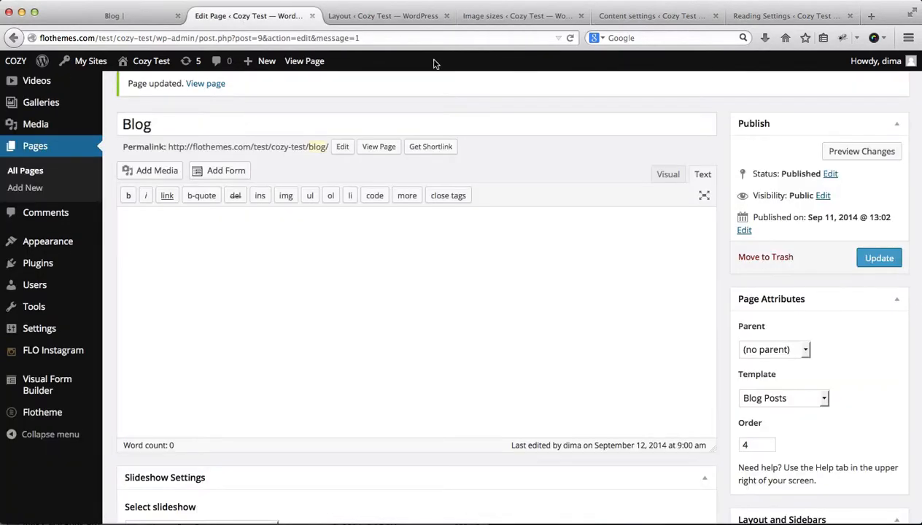
left_click(399, 20)
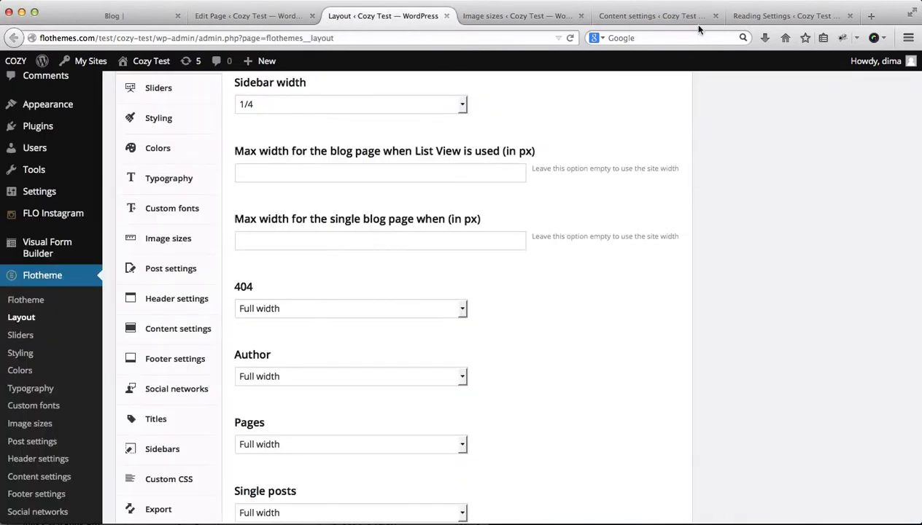
Step: Check the Posts page choice in the Reading settings without selecting a page
left_click(748, 16)
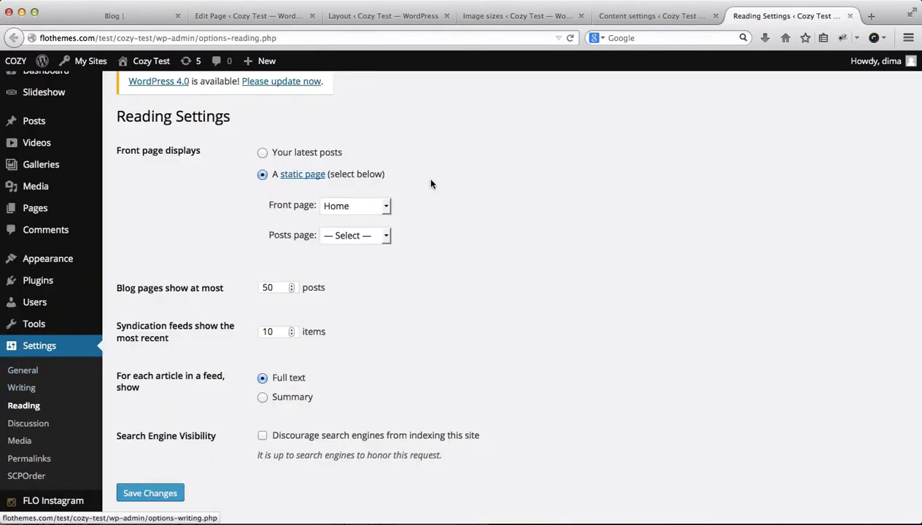
left_click(357, 242)
left_click(490, 239)
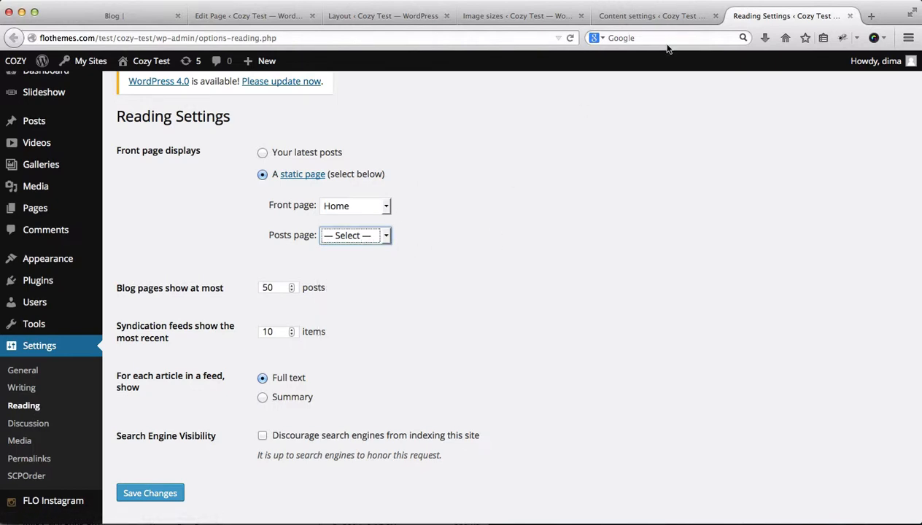
Step: In the theme's Content settings, choose the list view as the blog listing layout
left_click(609, 16)
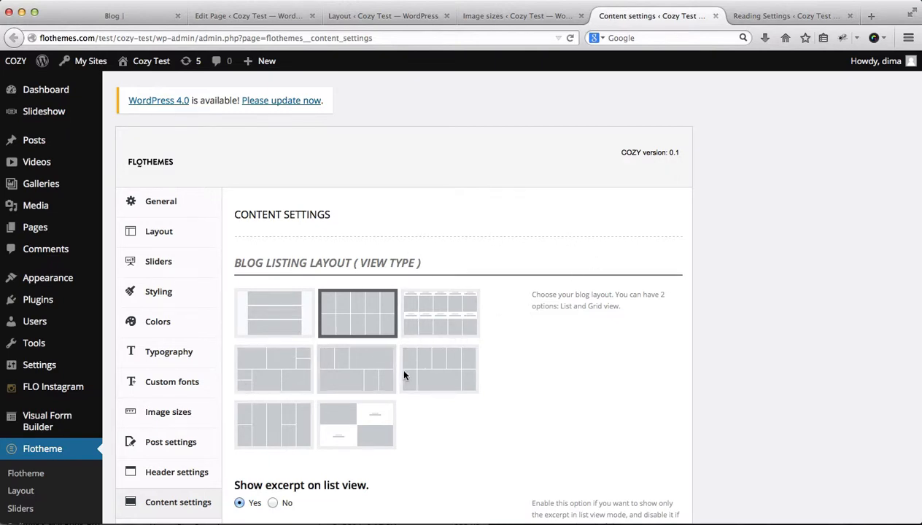
left_click(273, 314)
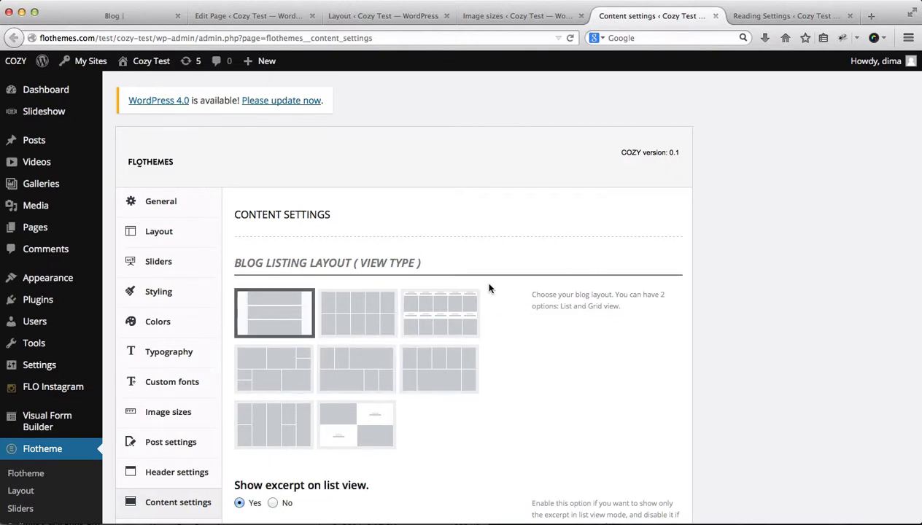
Step: Save the theme's Content settings and reload the live blog page to check its layout
scroll(490, 288, "down", 15)
left_click(626, 457)
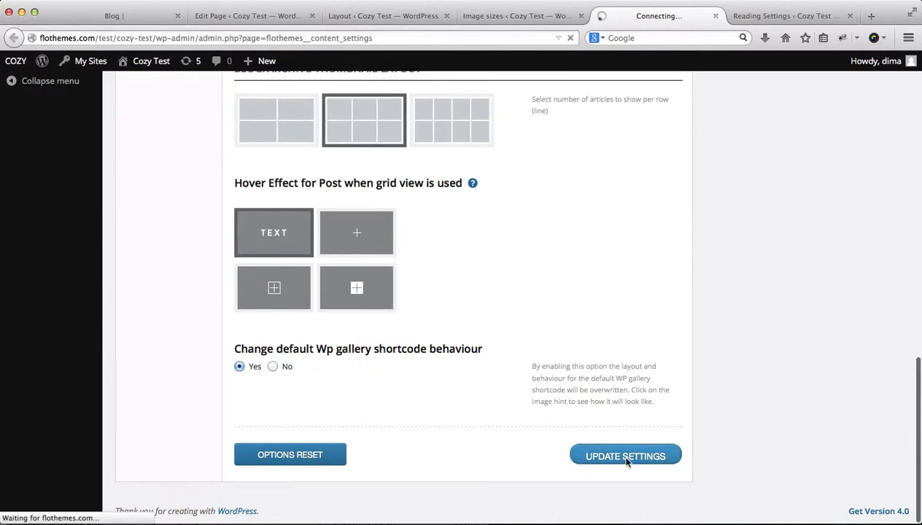
key("super+1")
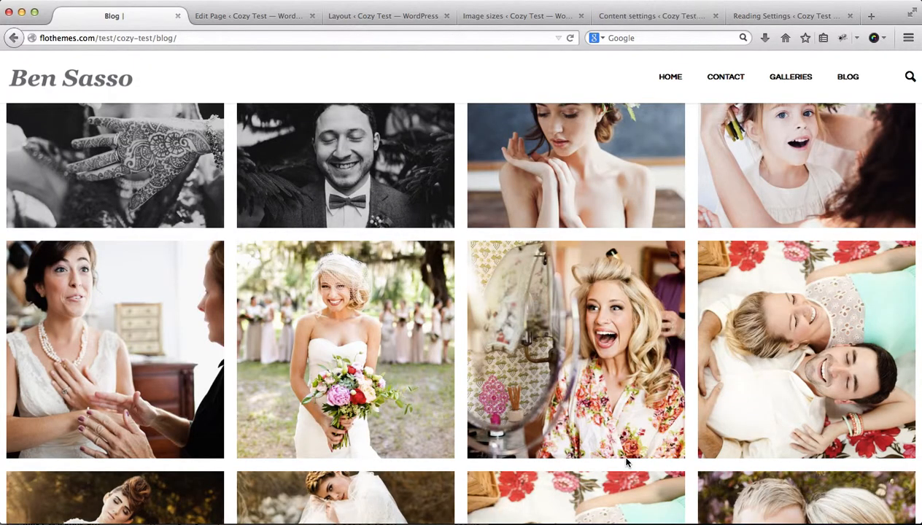
key("super+r")
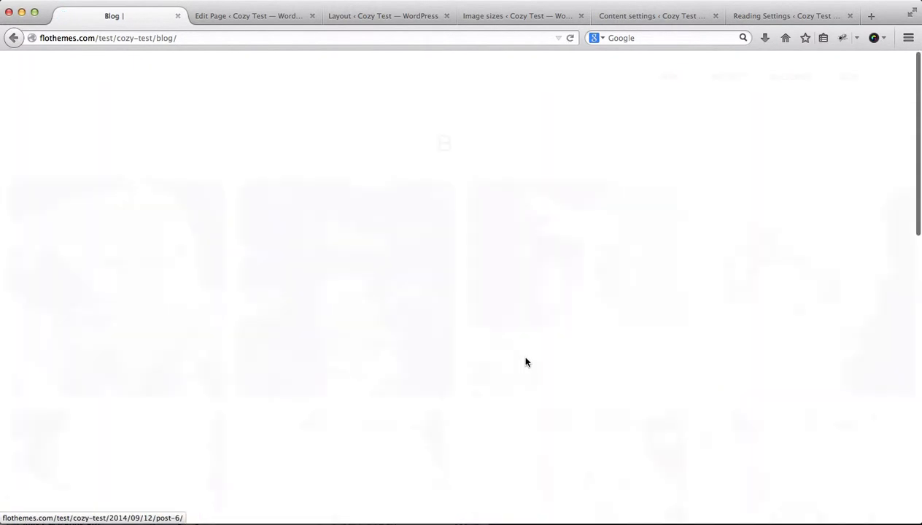
scroll(496, 182, "down", 2)
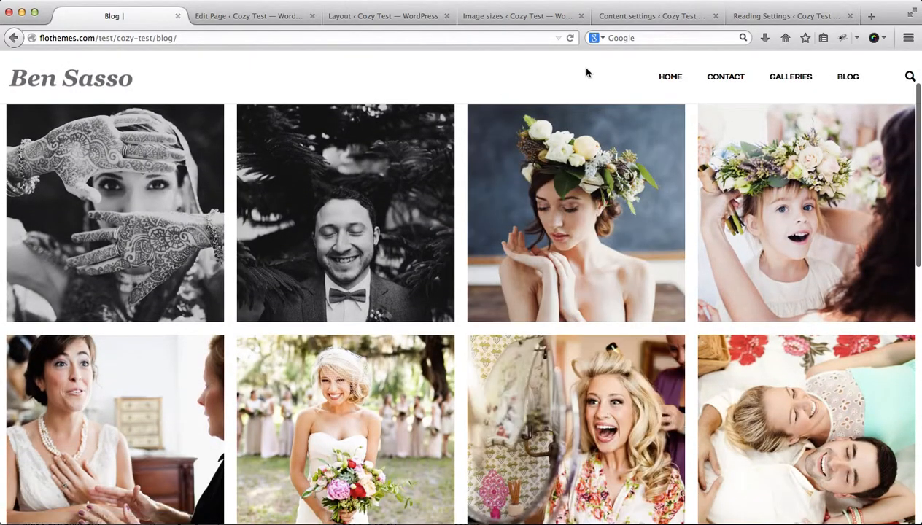
Step: In the Reading settings, set the Posts page to Blog and save the changes
left_click(747, 18)
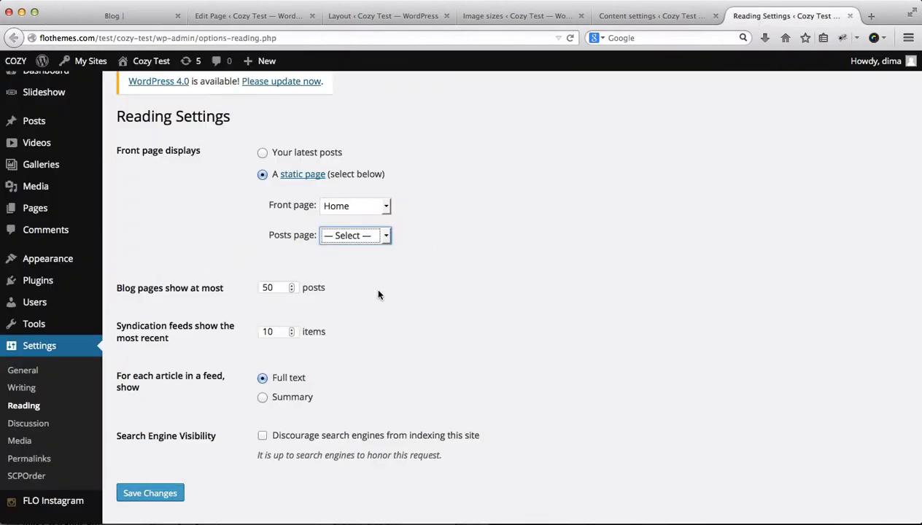
left_click(348, 18)
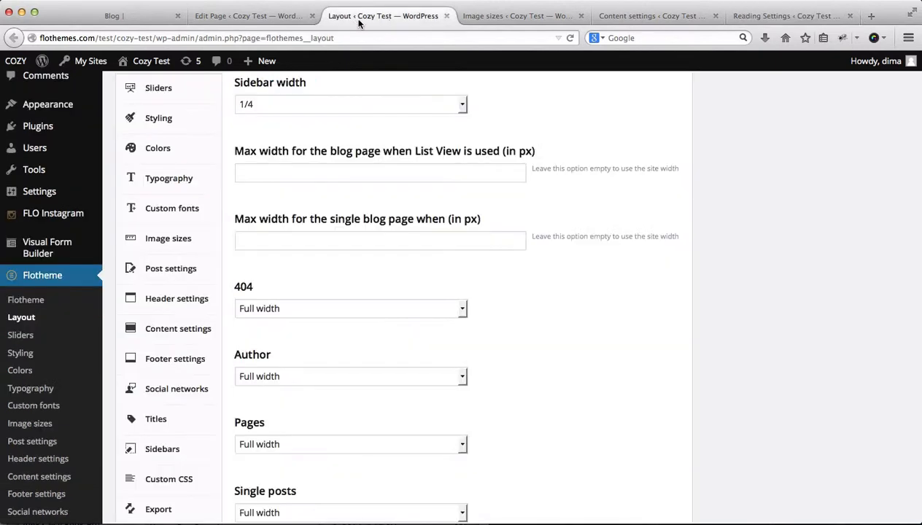
left_click(768, 19)
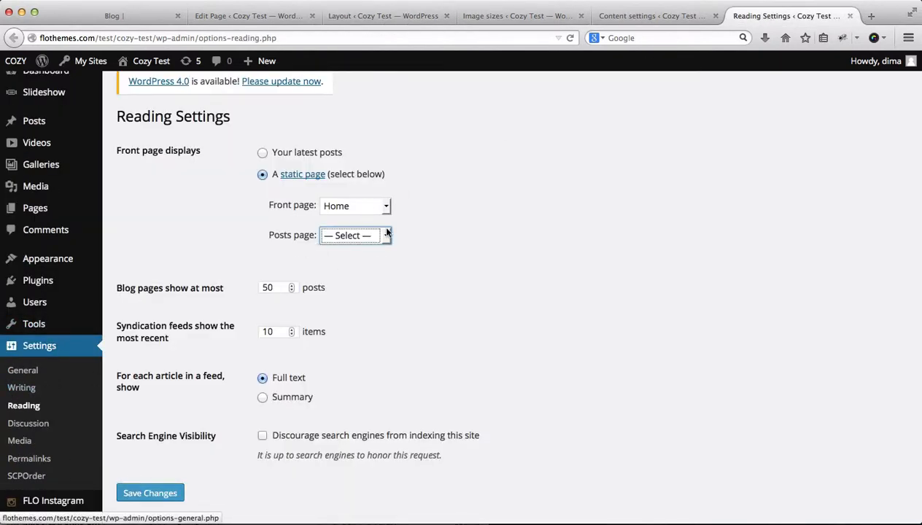
left_click(354, 241)
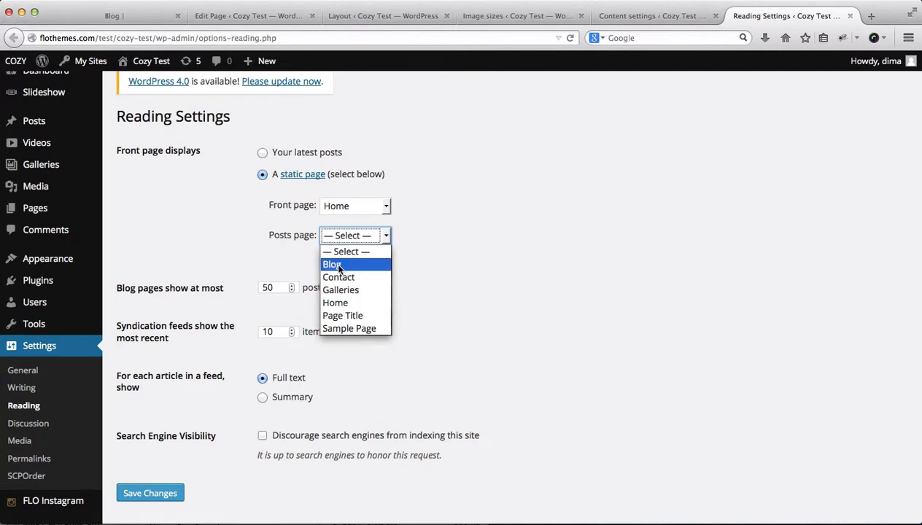
left_click(335, 262)
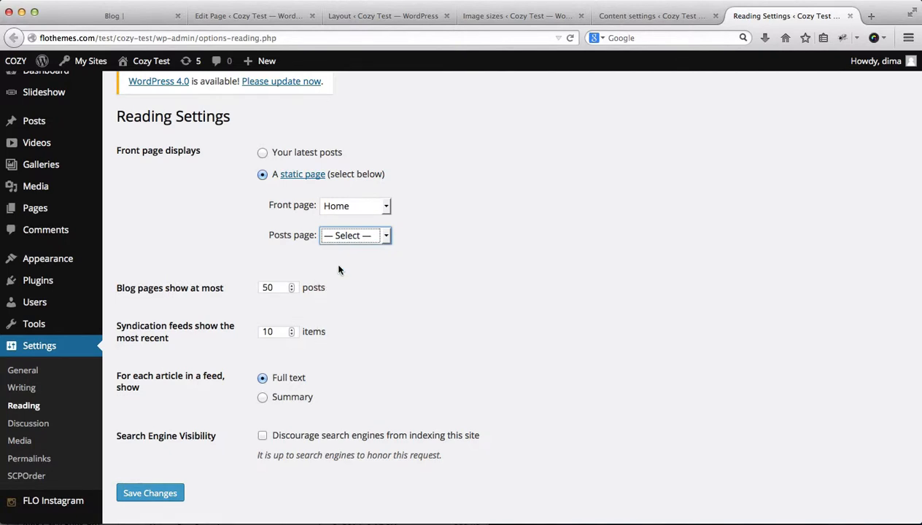
left_click(133, 495)
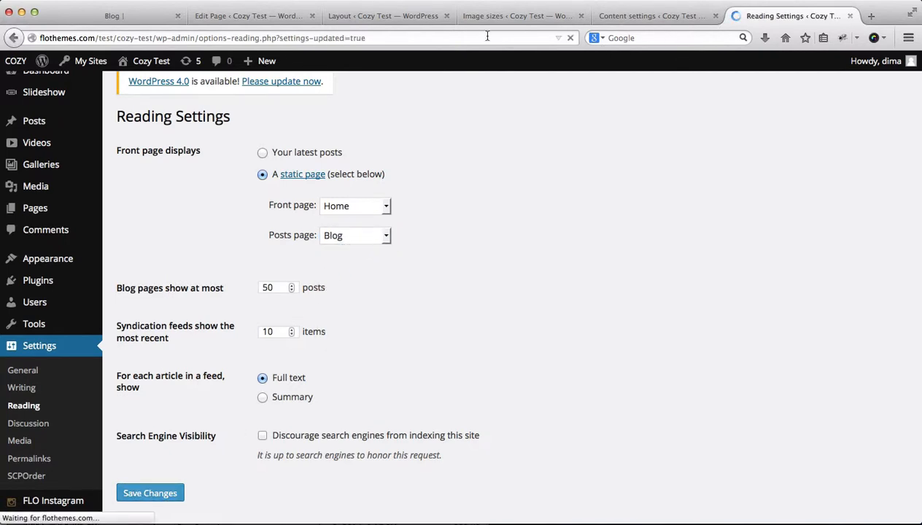
Step: Reload the live blog and examine the post listing and sidebar with the new Posts page setting
left_click(122, 16)
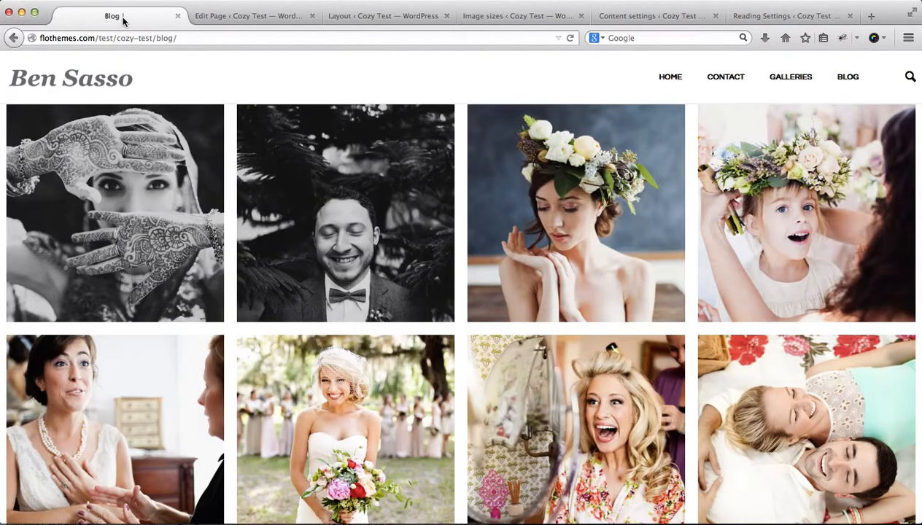
key("super+r")
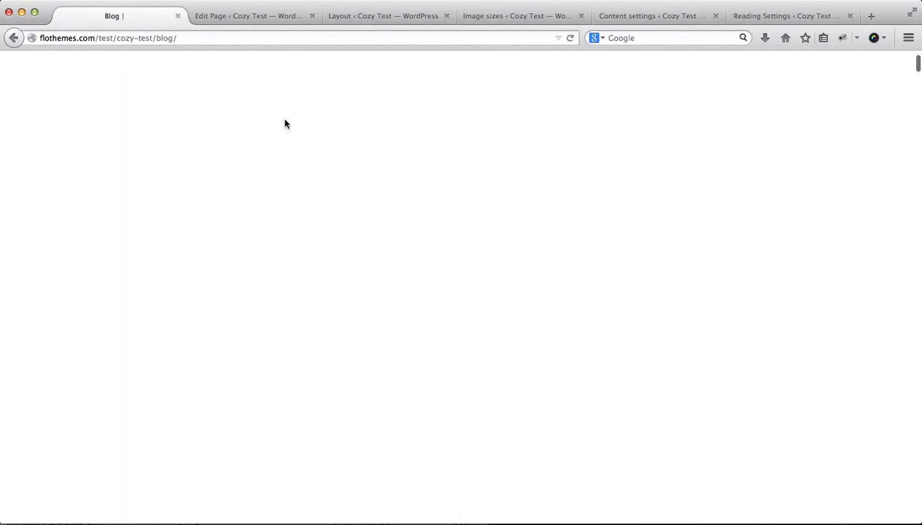
scroll(379, 162, "down", 5)
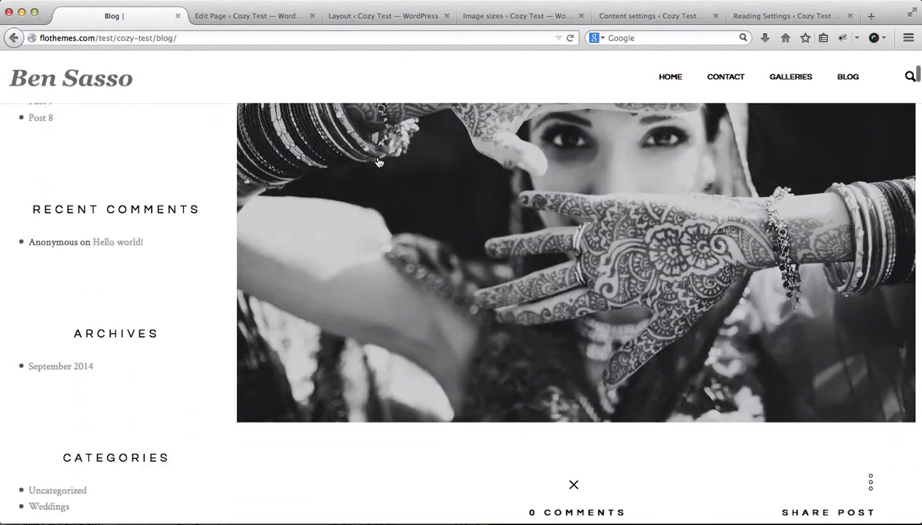
scroll(379, 162, "down", 9)
scroll(377, 162, "up", 15)
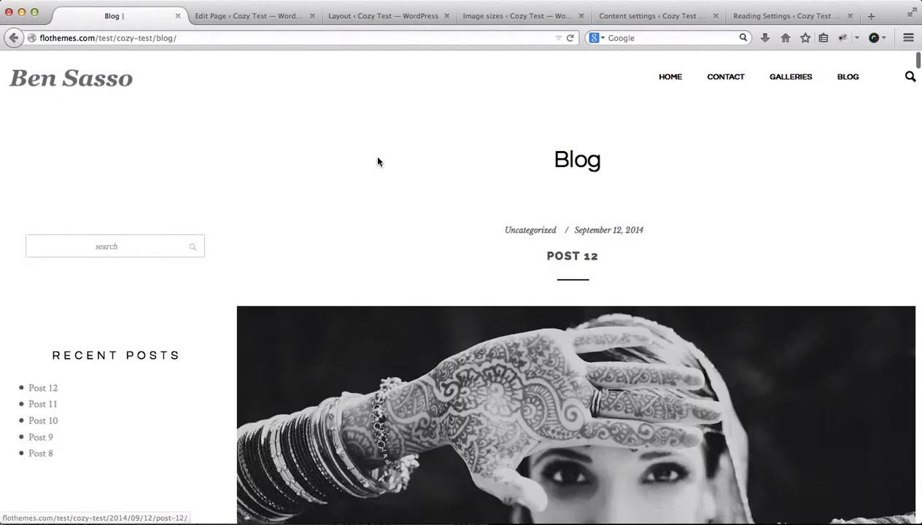
Step: Review the theme's Layout settings and check the layout choices for Single posts without changing them
left_click(353, 21)
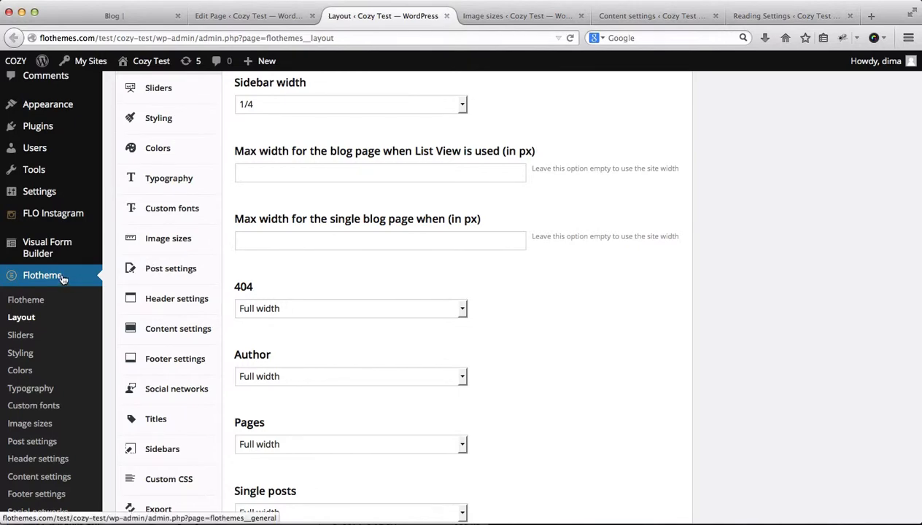
left_click(22, 318)
scroll(457, 232, "down", 4)
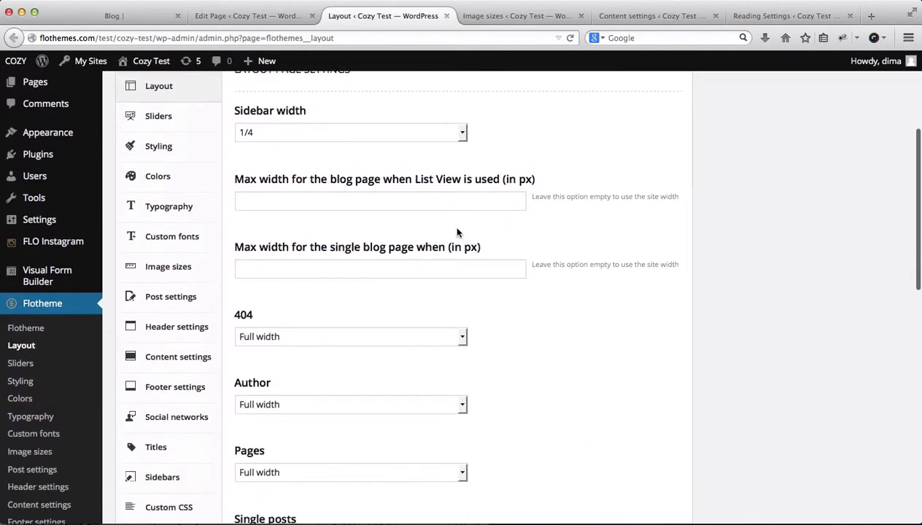
scroll(457, 232, "down", 8)
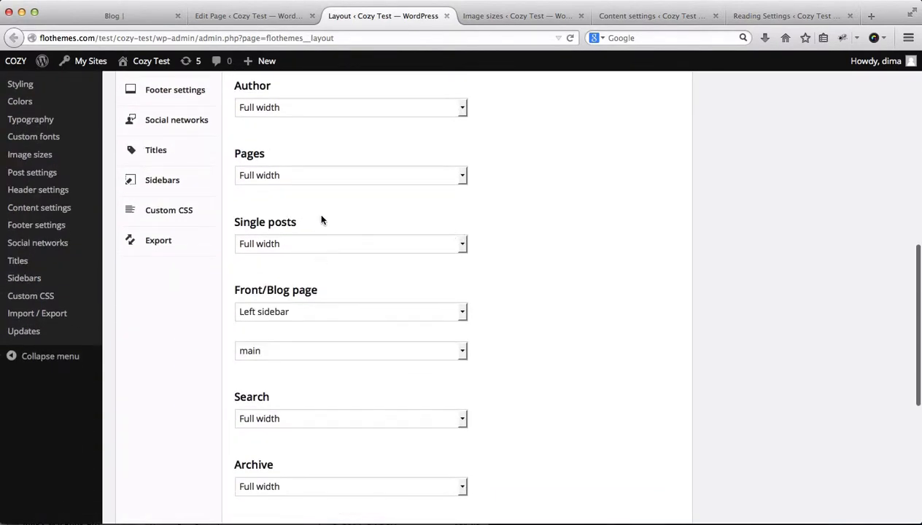
left_click(311, 245)
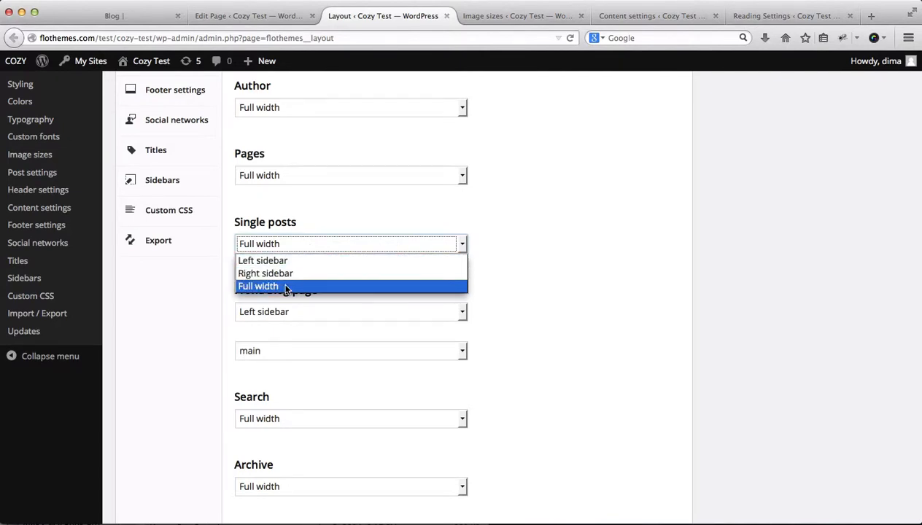
left_click(516, 261)
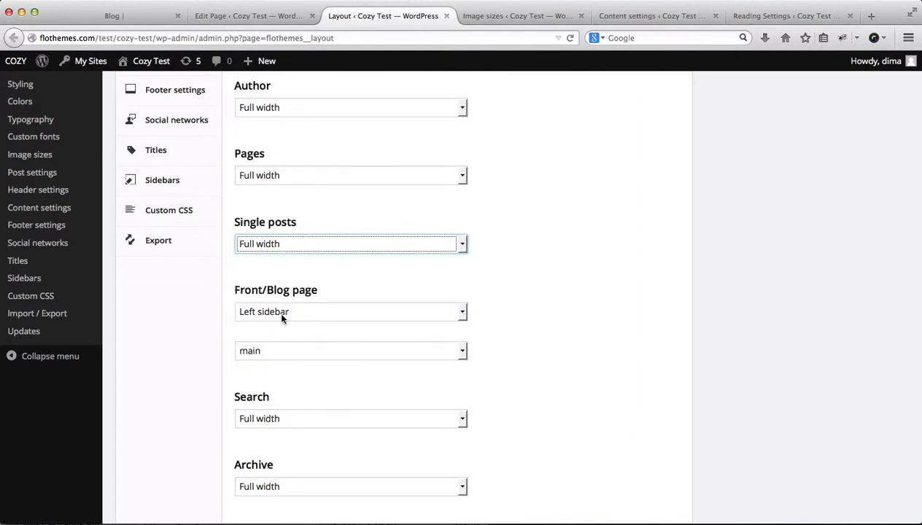
Step: Try Full width for the Front/Blog page, switch back to Left sidebar, and check the available sidebar choices
scroll(307, 292, "down", 1)
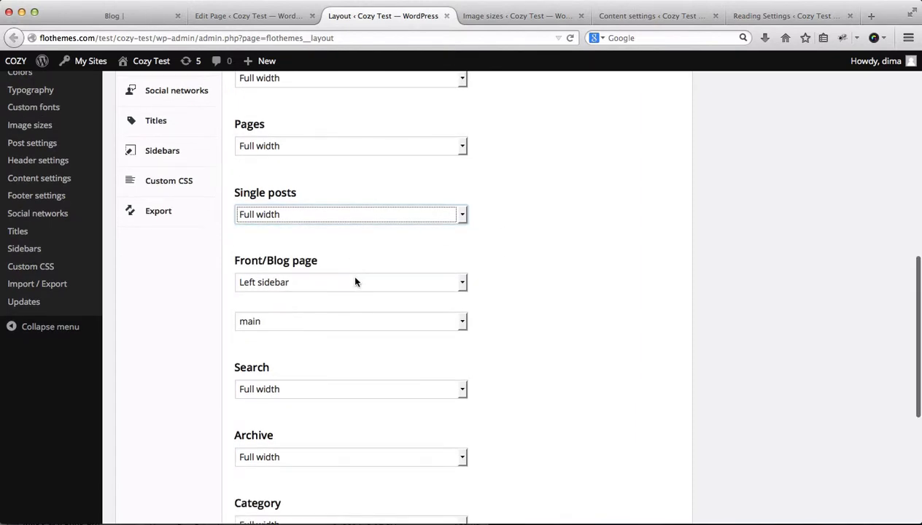
left_click(355, 282)
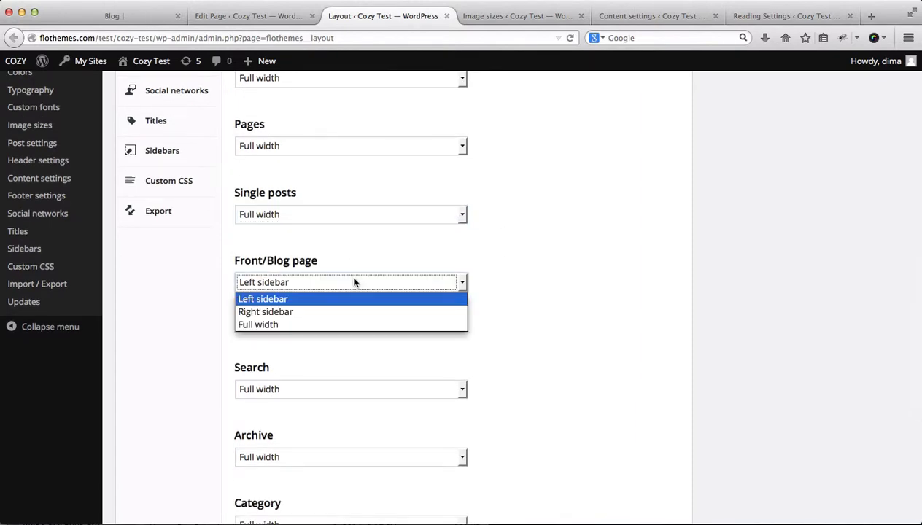
left_click(296, 325)
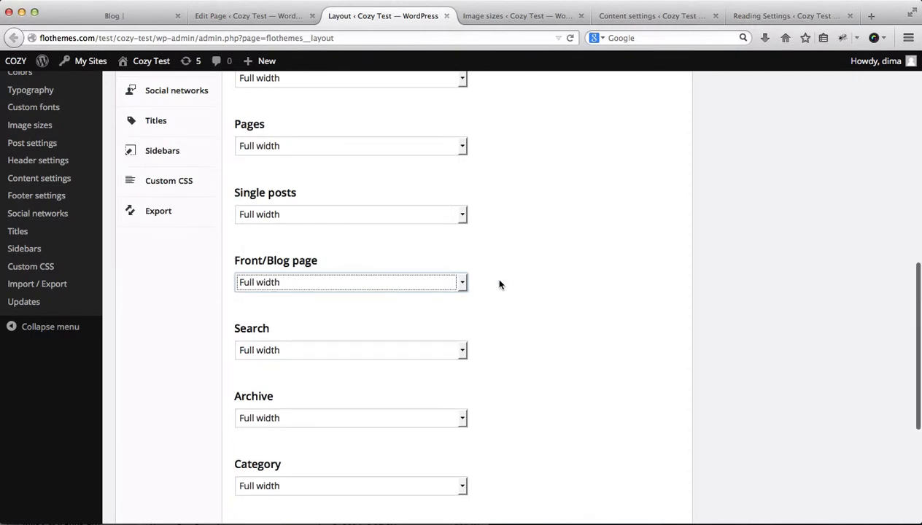
left_click(411, 288)
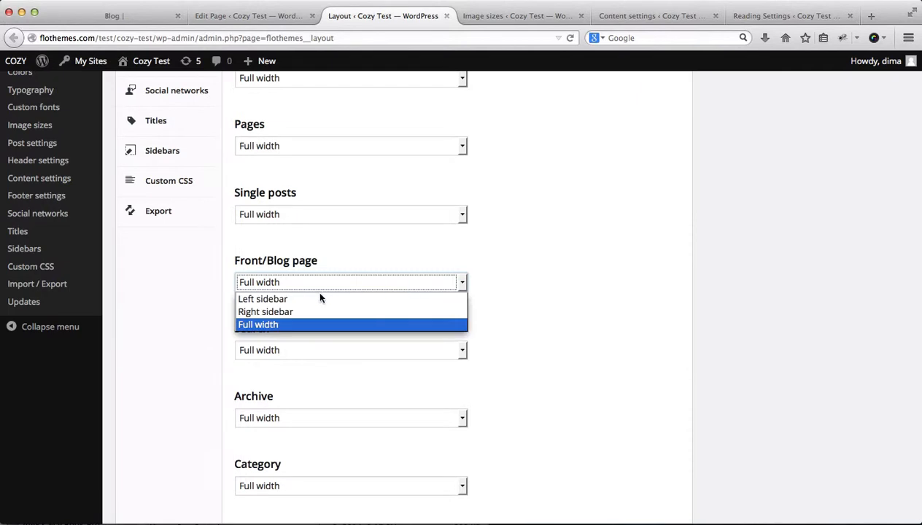
left_click(311, 297)
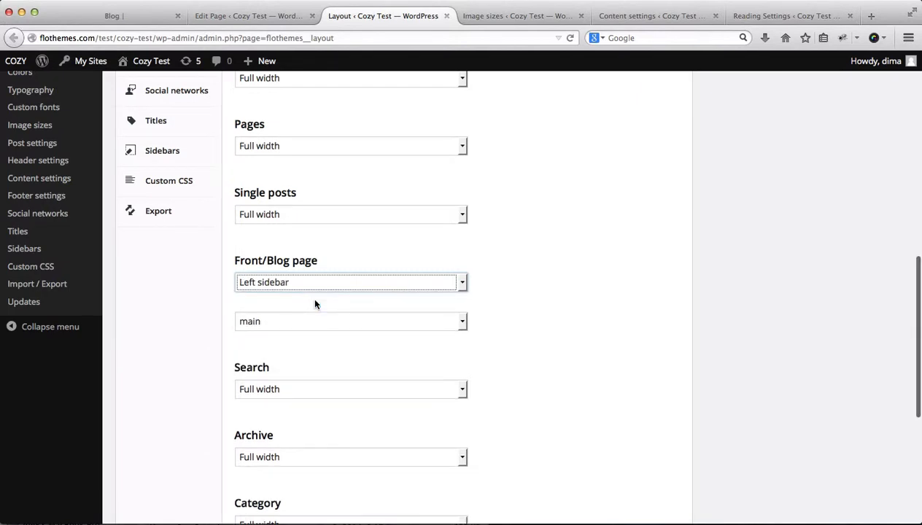
left_click(279, 325)
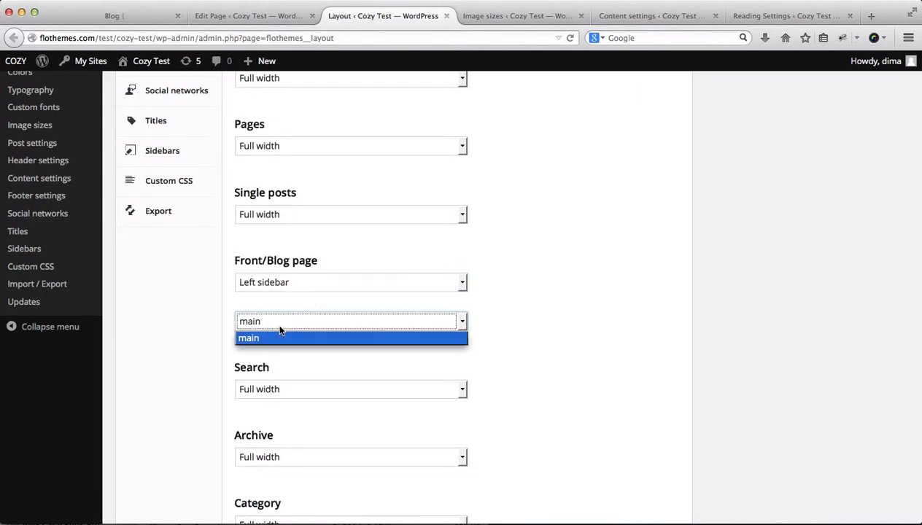
left_click(547, 299)
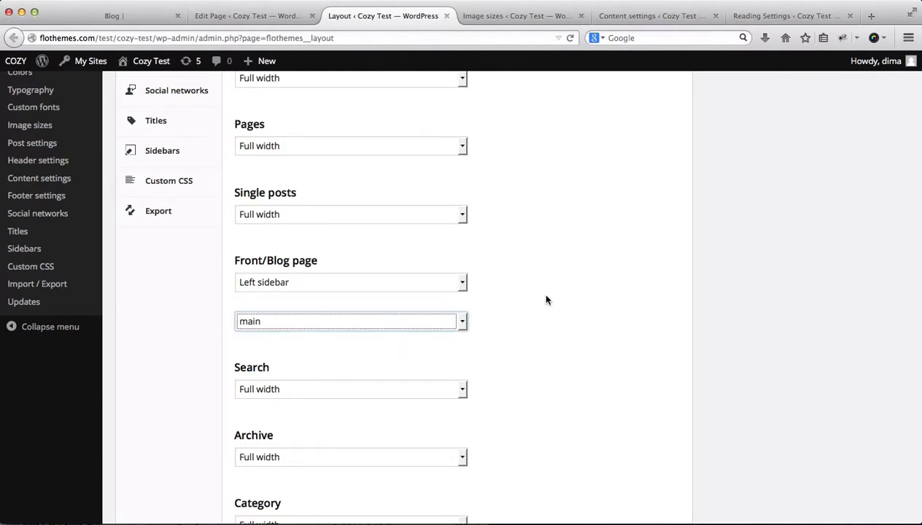
Step: Set the Front/Blog page layout to Full width and save the theme's Layout settings
left_click(357, 290)
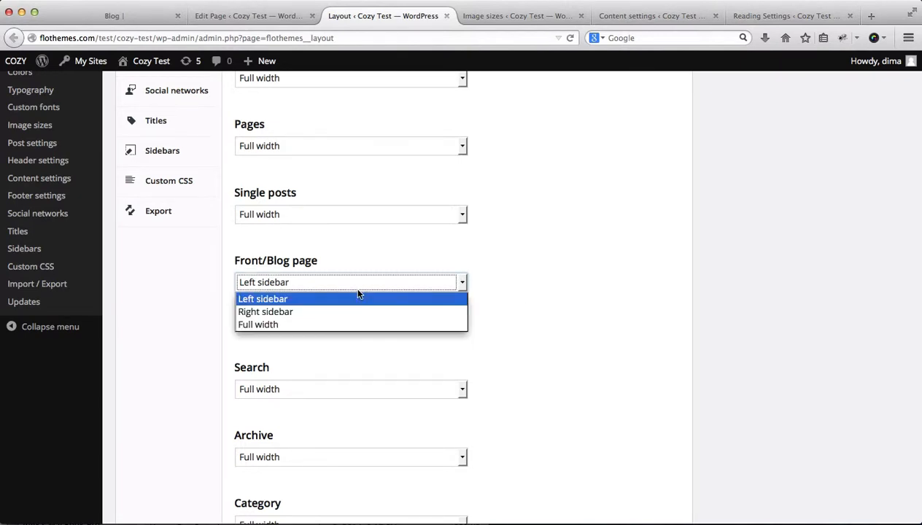
left_click(270, 321)
scroll(475, 314, "down", 5)
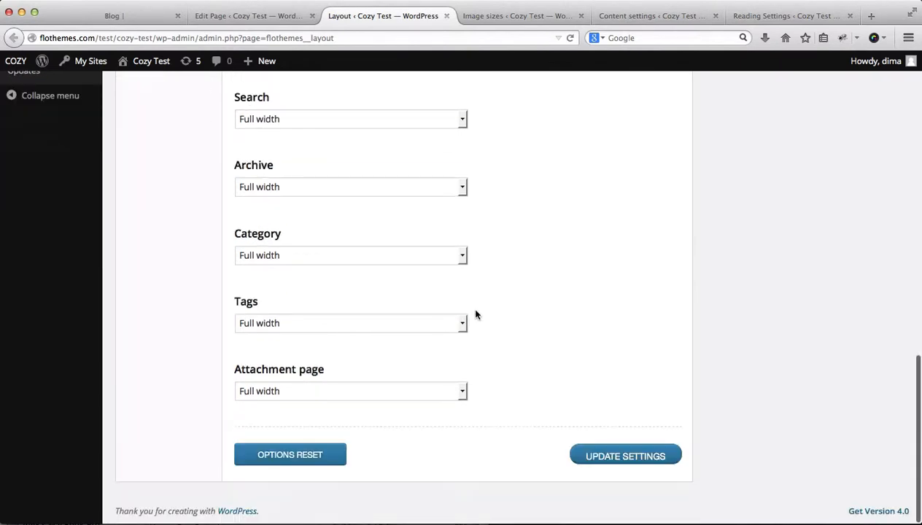
left_click(633, 457)
Step: Reload the live blog page and look through the posts to check the full-width layout
key("super+1")
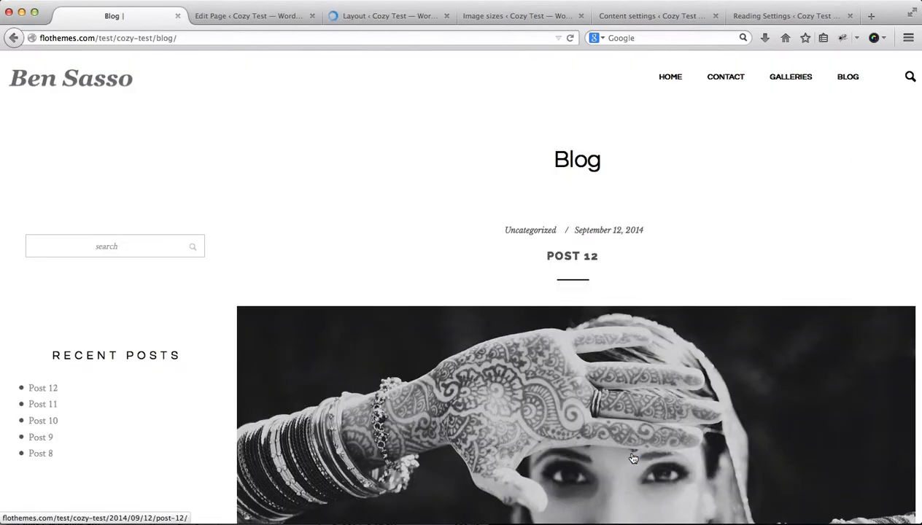
key("super+r")
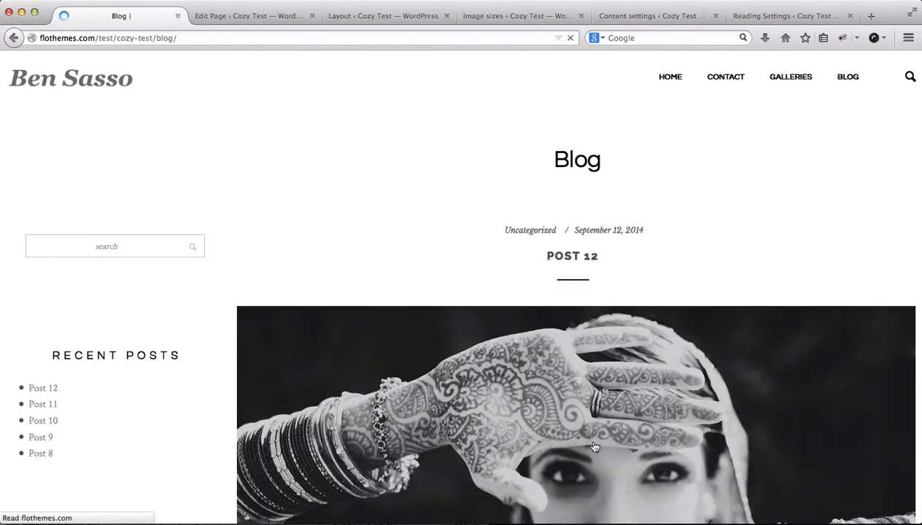
scroll(627, 160, "down", 10)
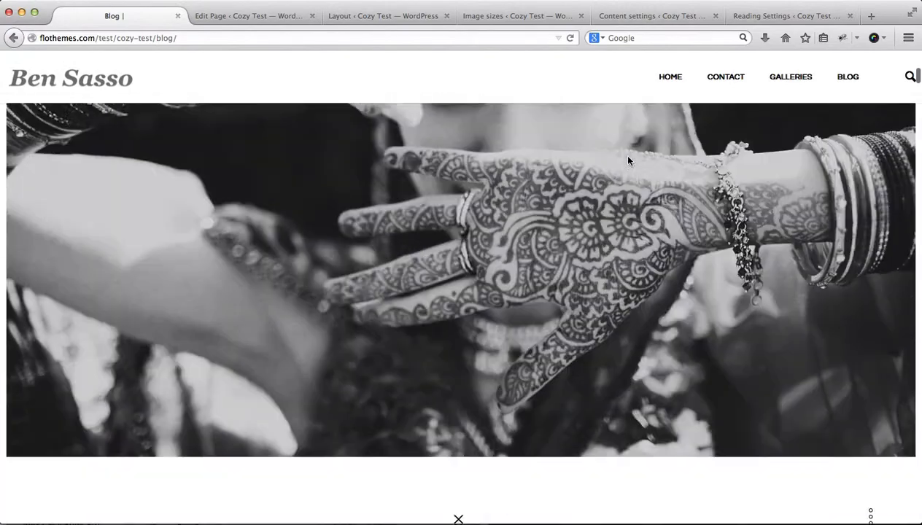
scroll(629, 161, "down", 9)
scroll(629, 161, "up", 18)
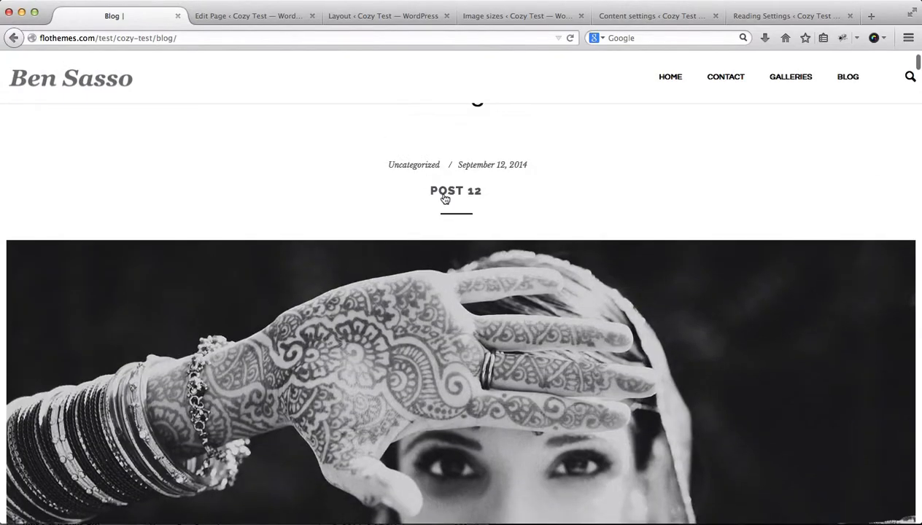
Step: Revisit the theme's Layout and Image sizes settings, and check the blog listing layout in the Content settings
left_click(358, 17)
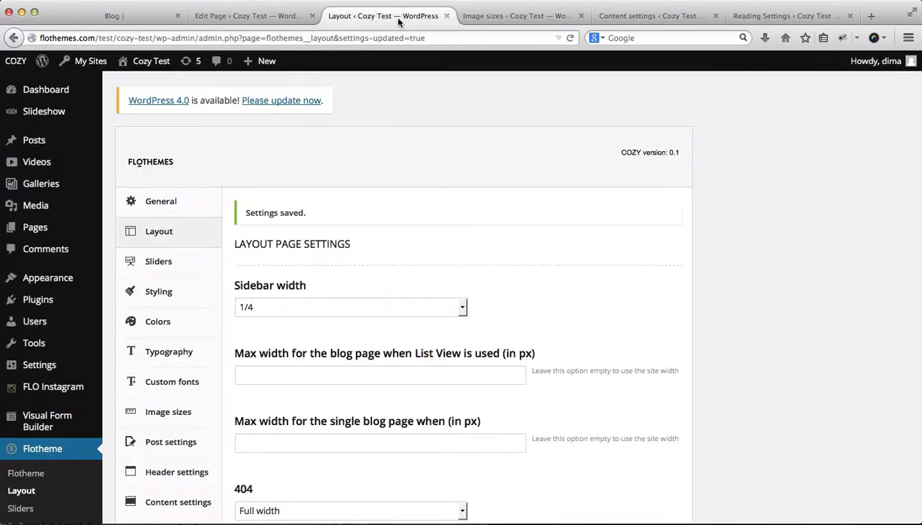
left_click(478, 20)
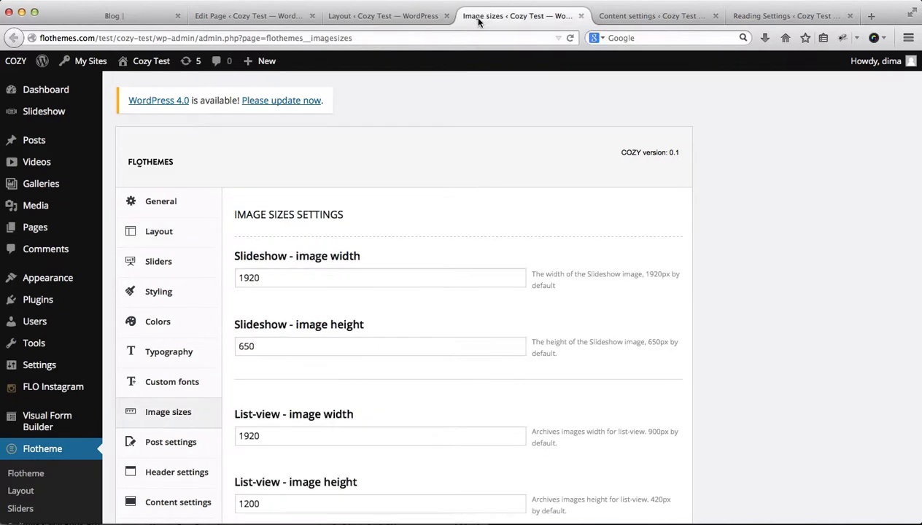
left_click(620, 16)
scroll(412, 247, "down", 3)
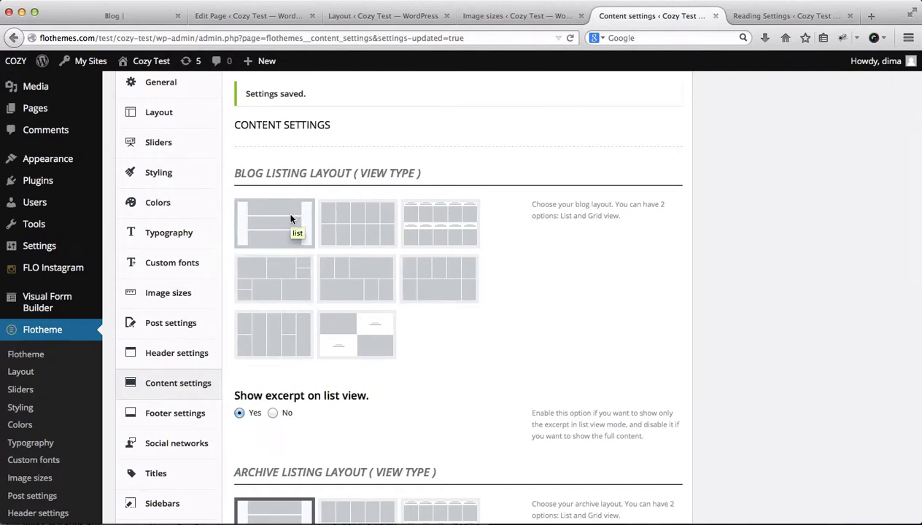
Step: Set the List-view image height to 400 in the theme's Image sizes settings and save the settings
left_click(520, 18)
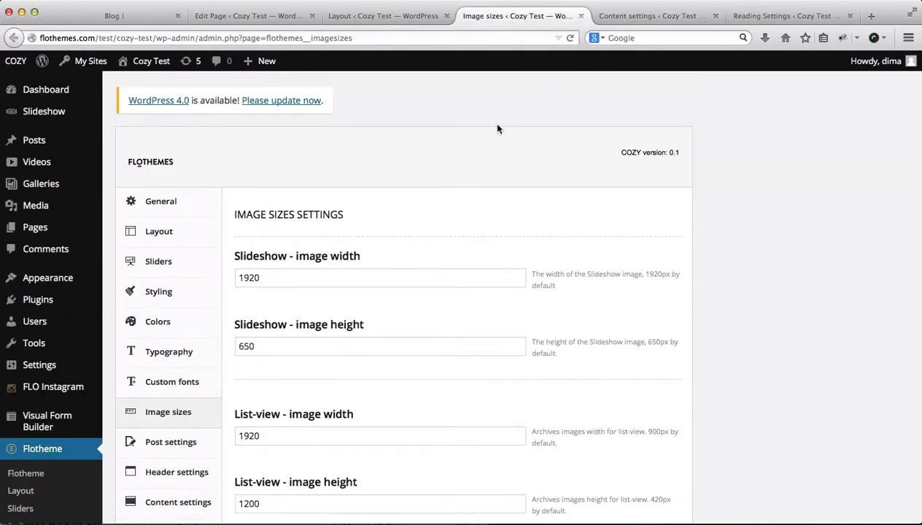
scroll(490, 176, "down", 5)
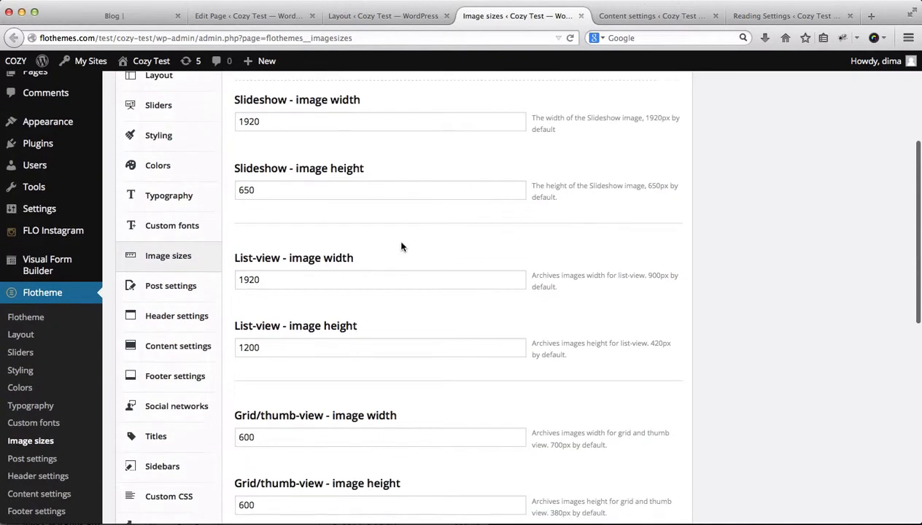
double_click(314, 282)
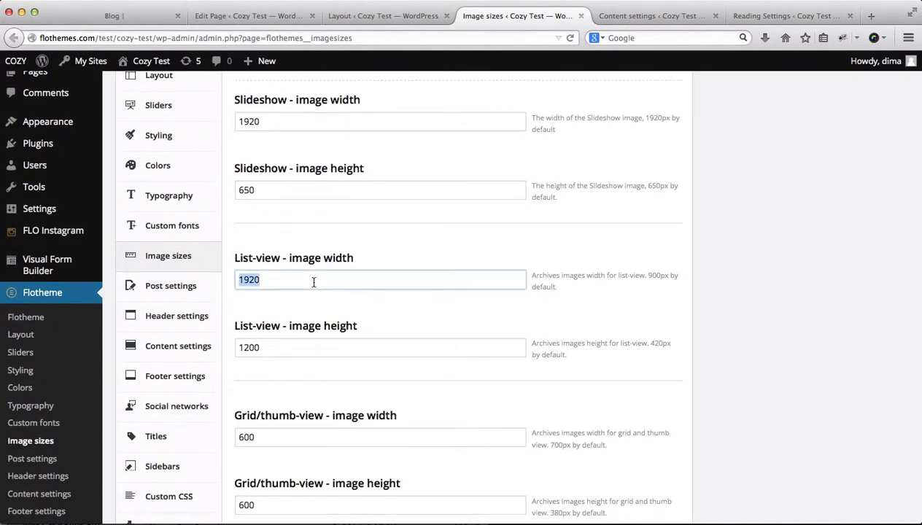
double_click(281, 354)
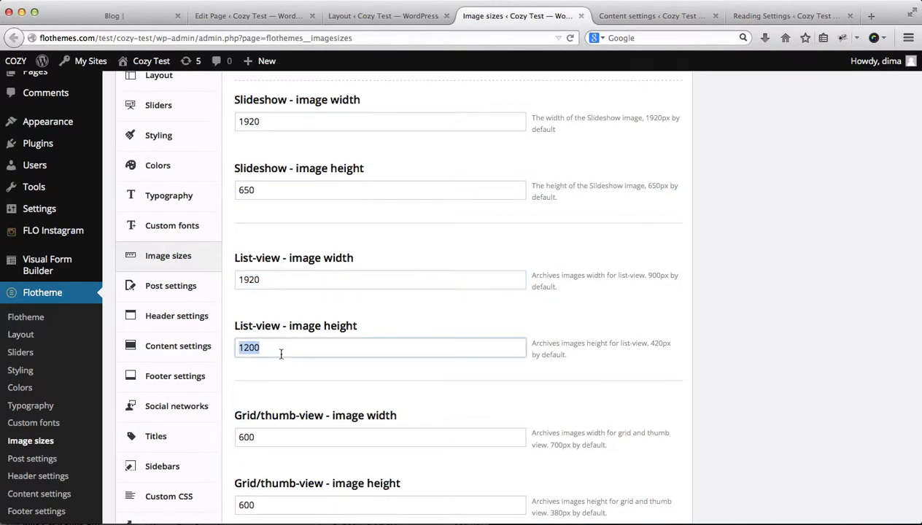
type("400")
scroll(477, 323, "down", 15)
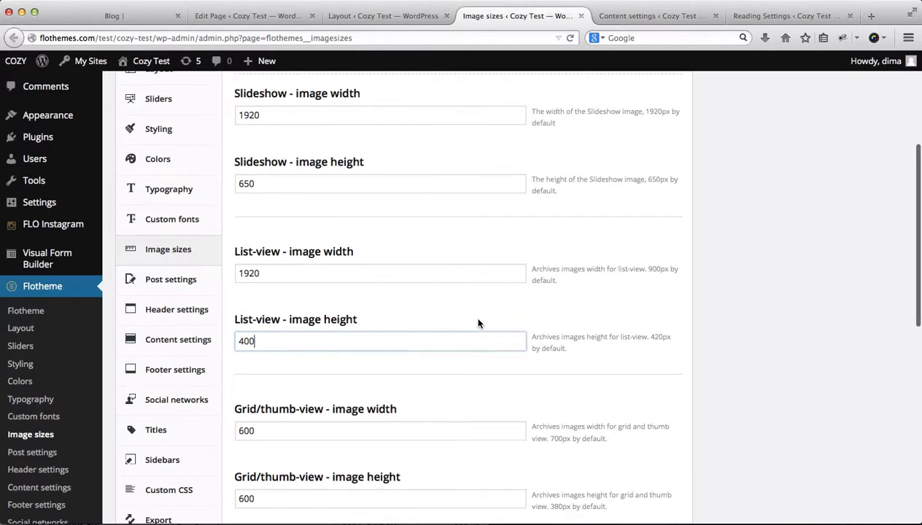
left_click(626, 457)
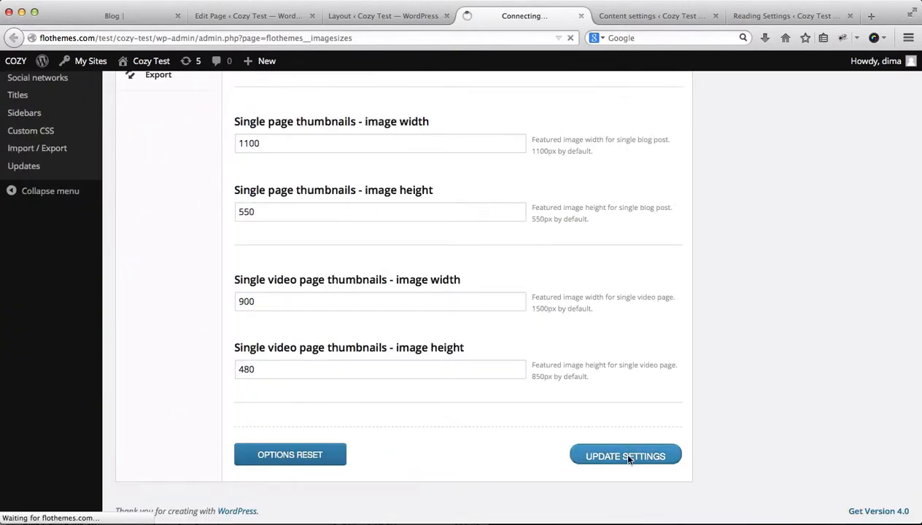
Step: Reload the live blog page and look through the posts to check their featured image height
key("super+1")
key("super+r")
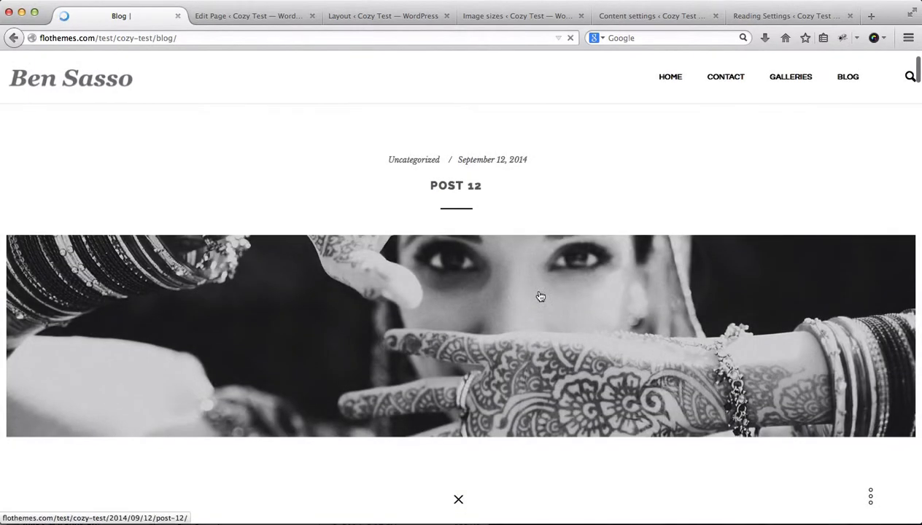
scroll(555, 256, "down", 10)
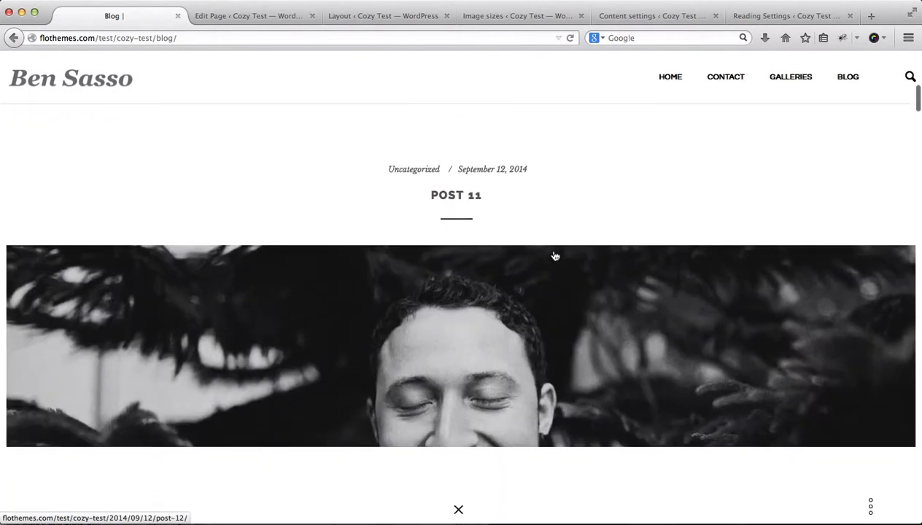
scroll(555, 256, "down", 6)
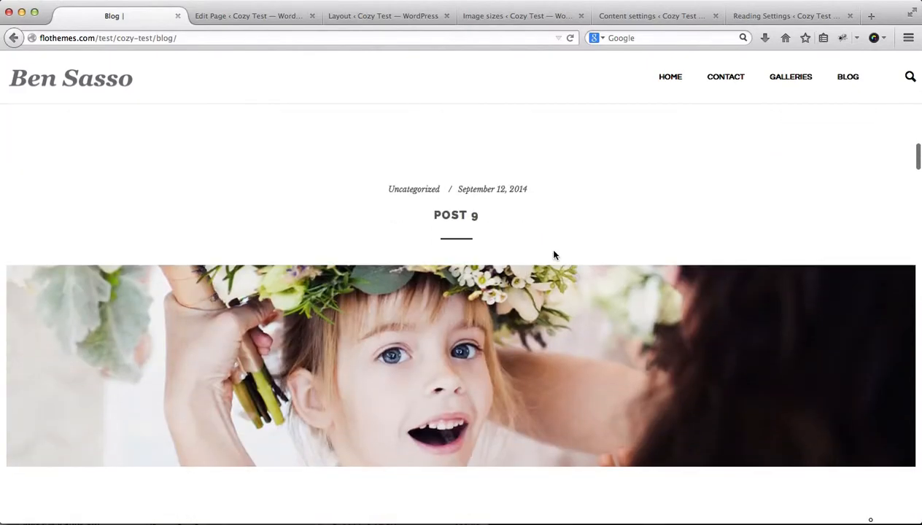
Step: Review the list-view and grid/thumb-view dimensions in the theme's Image sizes settings
key("ctrl+Tab")
key("ctrl+Tab")
key("ctrl+Tab")
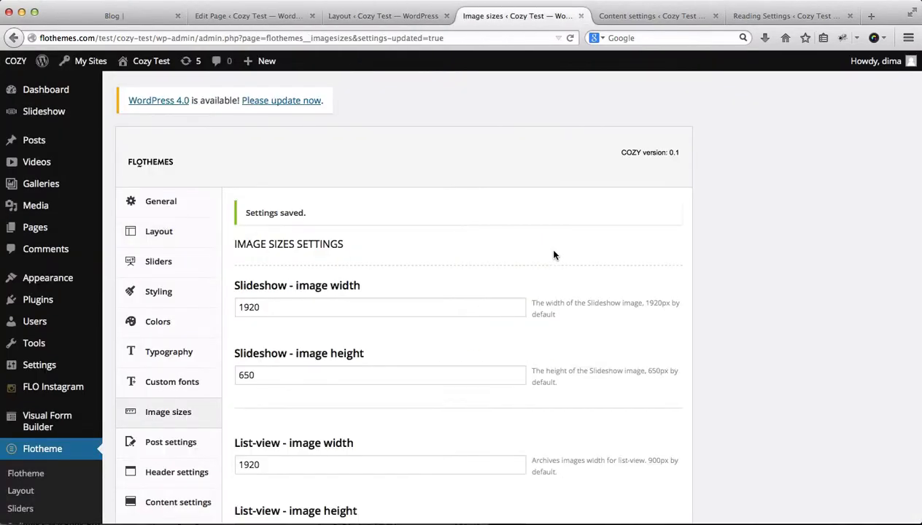
scroll(438, 232, "down", 3)
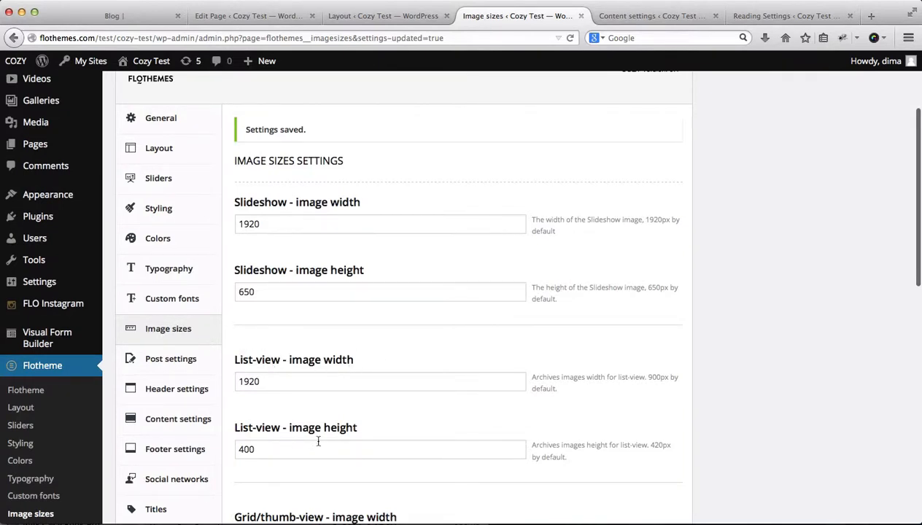
scroll(374, 319, "down", 3)
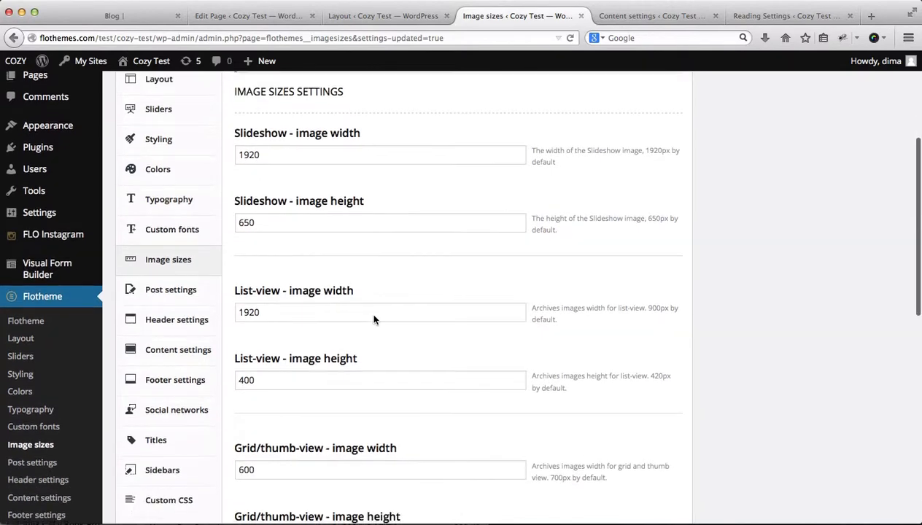
scroll(394, 255, "down", 6)
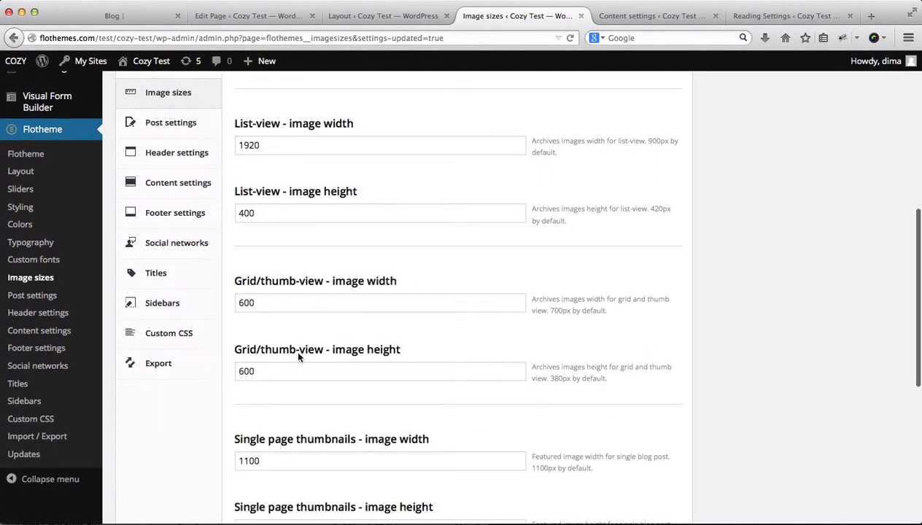
scroll(332, 356, "up", 5)
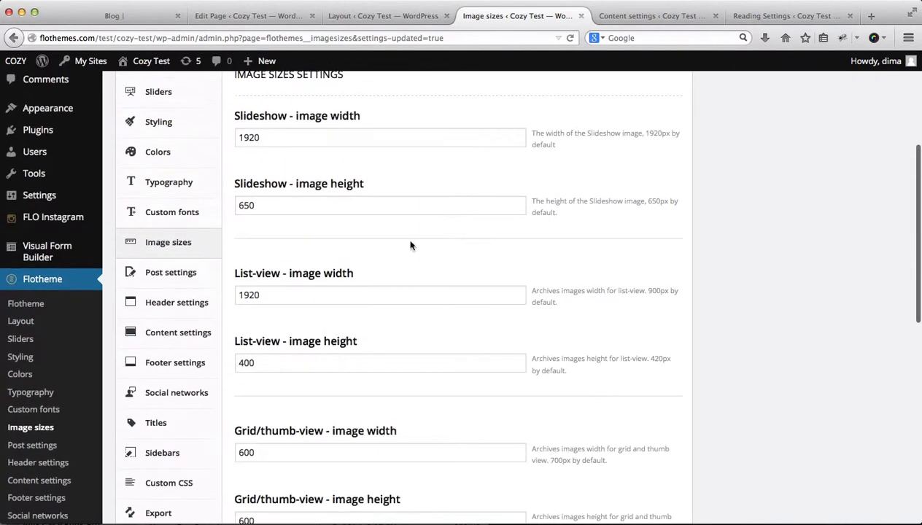
Step: Compare the blog listing layout in the Content settings with the Blog page's layout options and the Image sizes settings
left_click(637, 18)
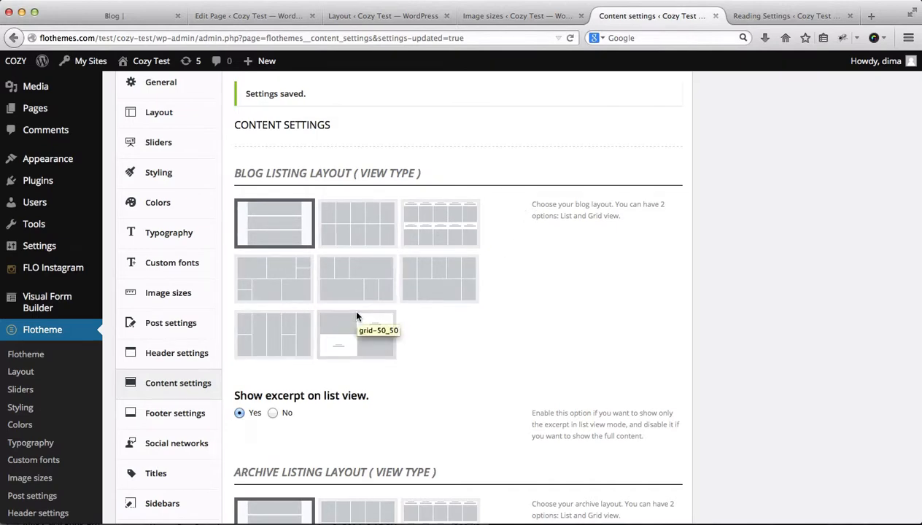
left_click(241, 18)
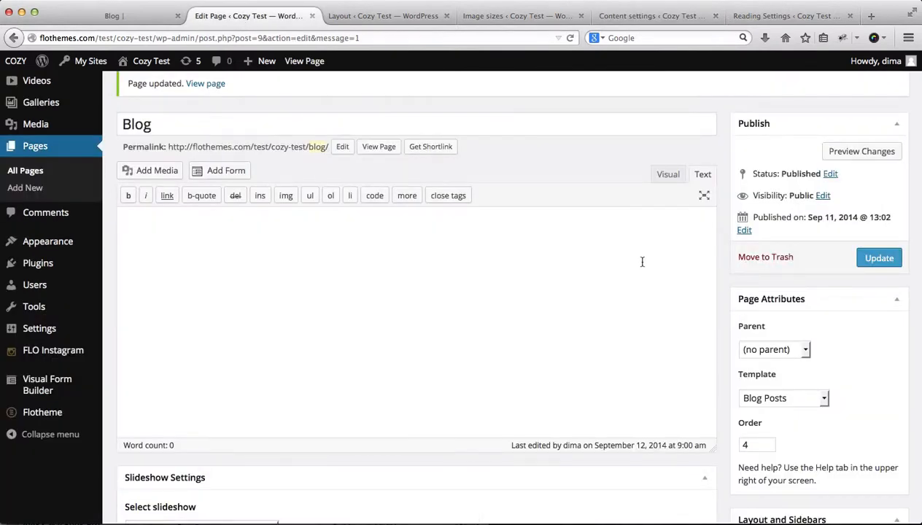
scroll(642, 262, "down", 5)
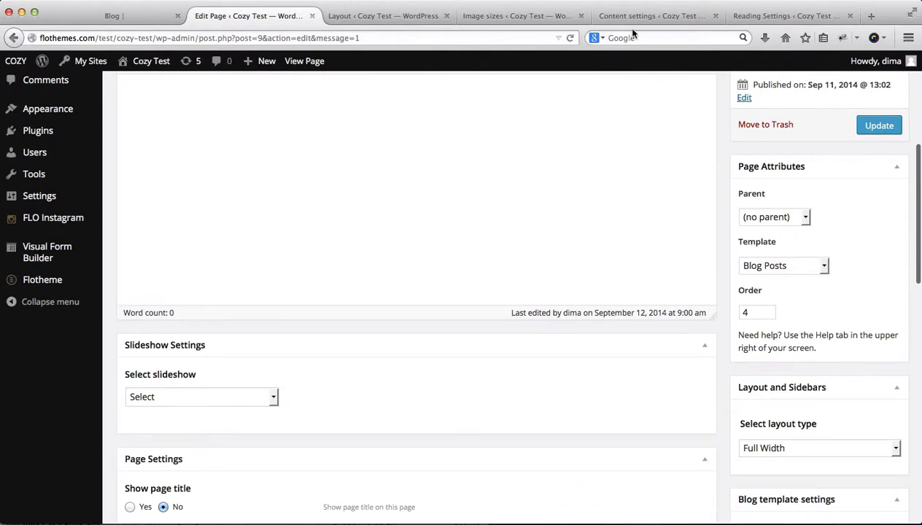
left_click(603, 16)
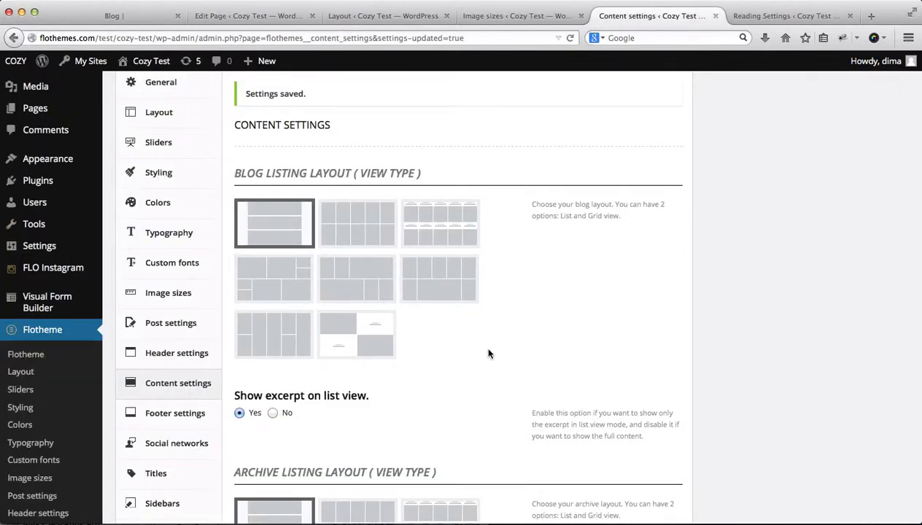
scroll(489, 354, "down", 2)
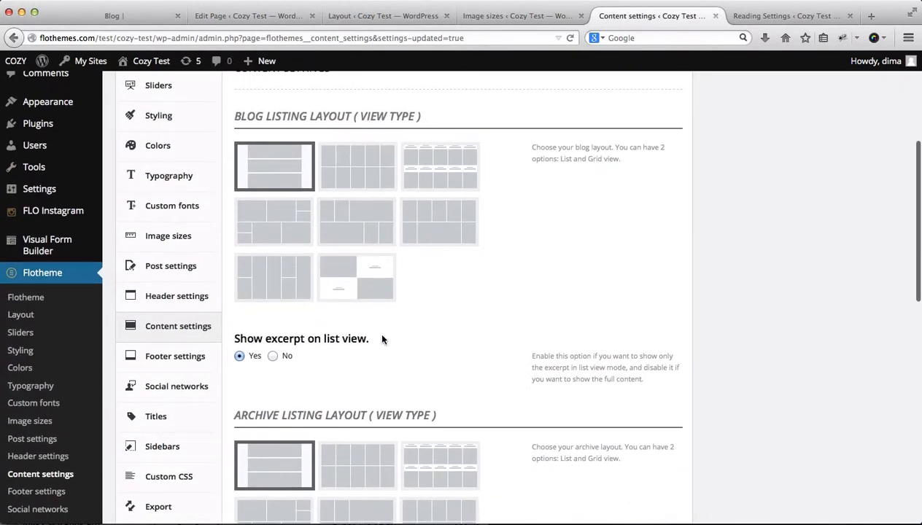
scroll(430, 329, "down", 3)
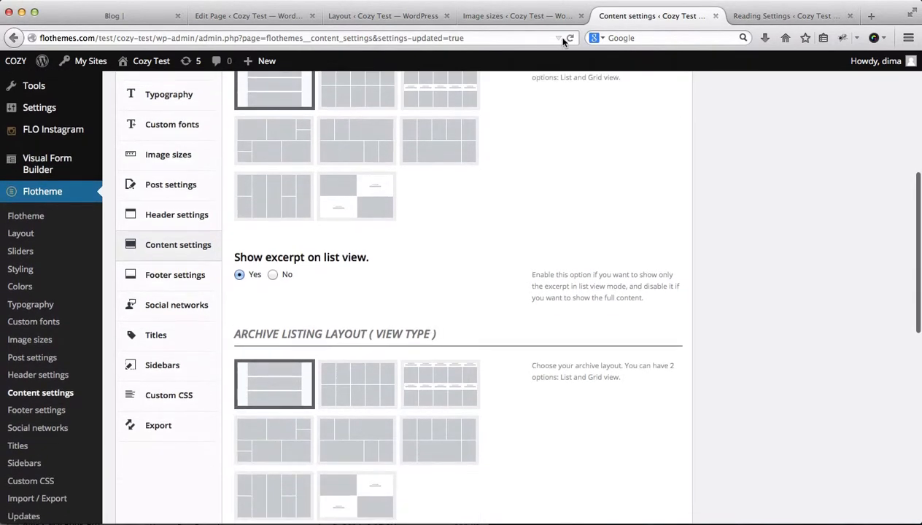
left_click(504, 18)
scroll(413, 233, "down", 4)
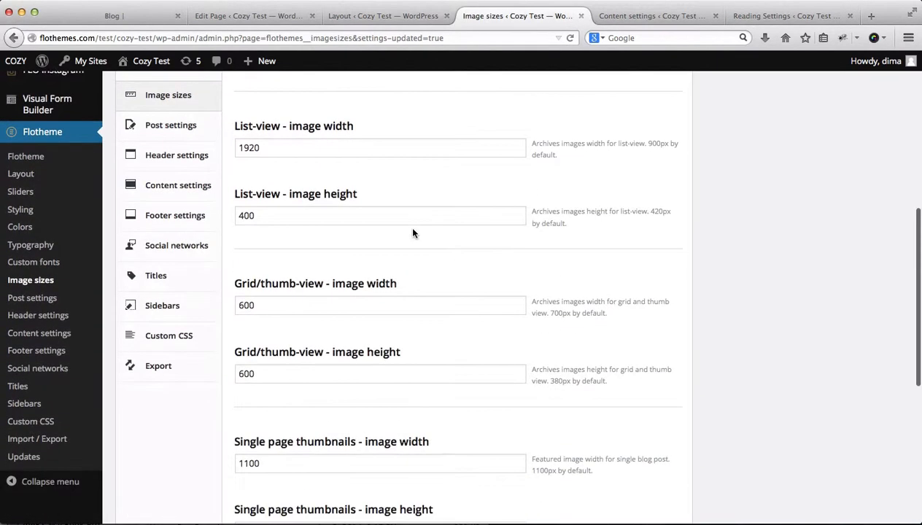
scroll(413, 233, "up", 4)
scroll(413, 233, "down", 4)
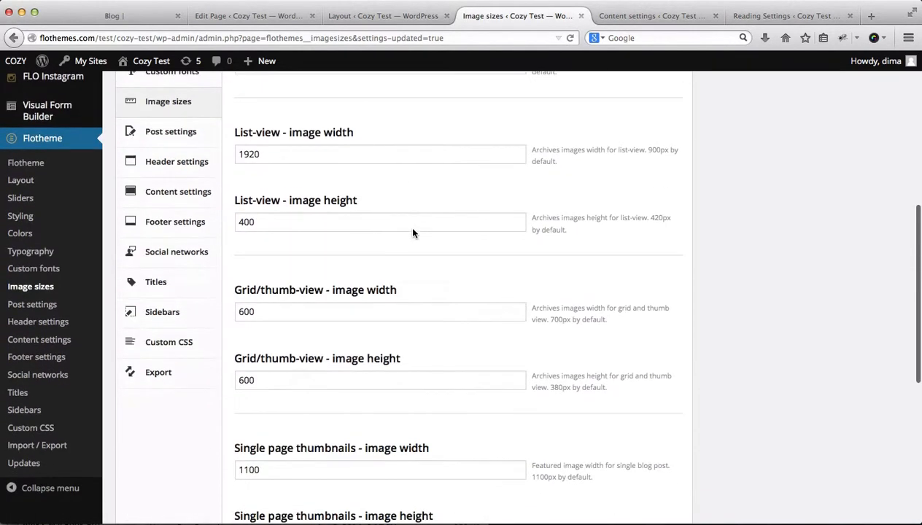
left_click(635, 18)
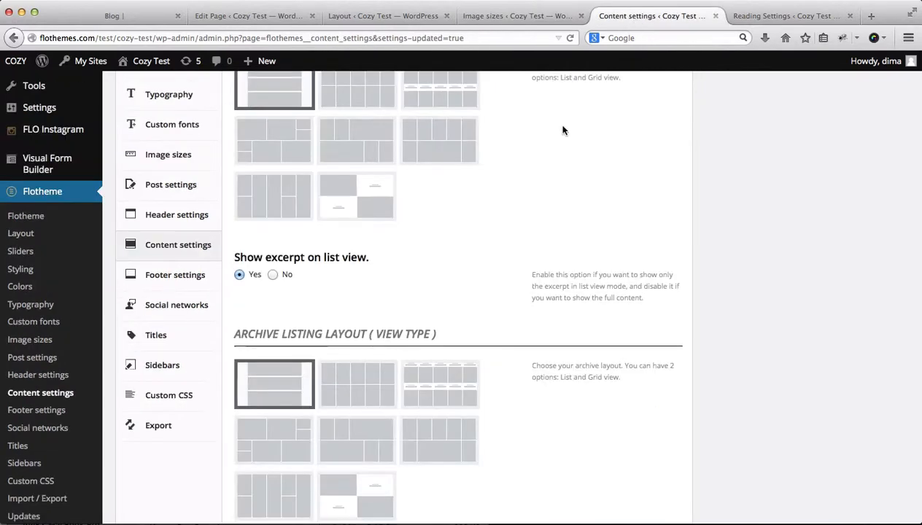
Step: Select the Weddings category in the Blog page's Blog template settings and review its view type choices
left_click(234, 18)
scroll(560, 207, "up", 5)
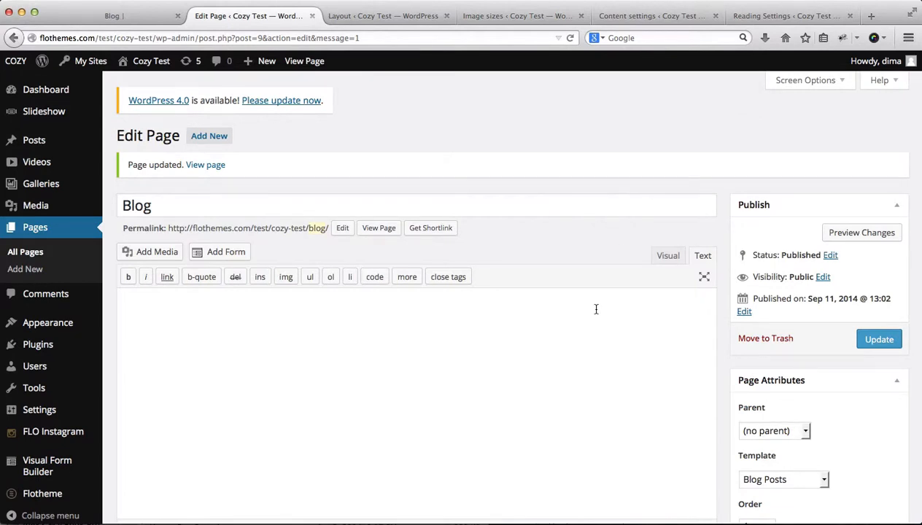
scroll(596, 310, "down", 1)
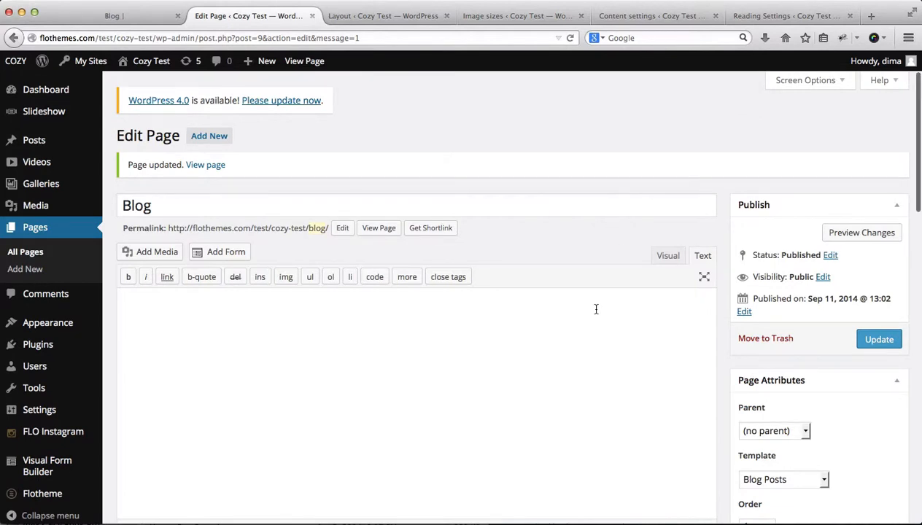
scroll(596, 309, "down", 3)
scroll(644, 306, "down", 3)
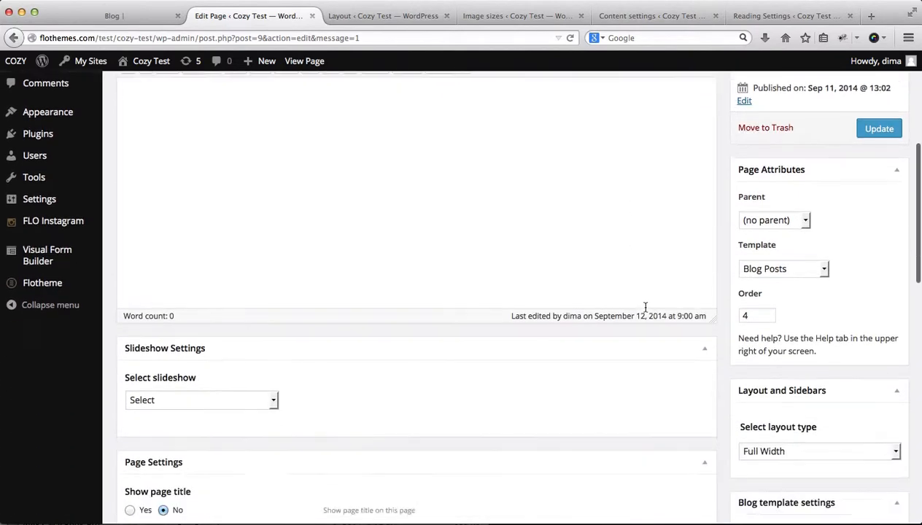
scroll(815, 323, "down", 3)
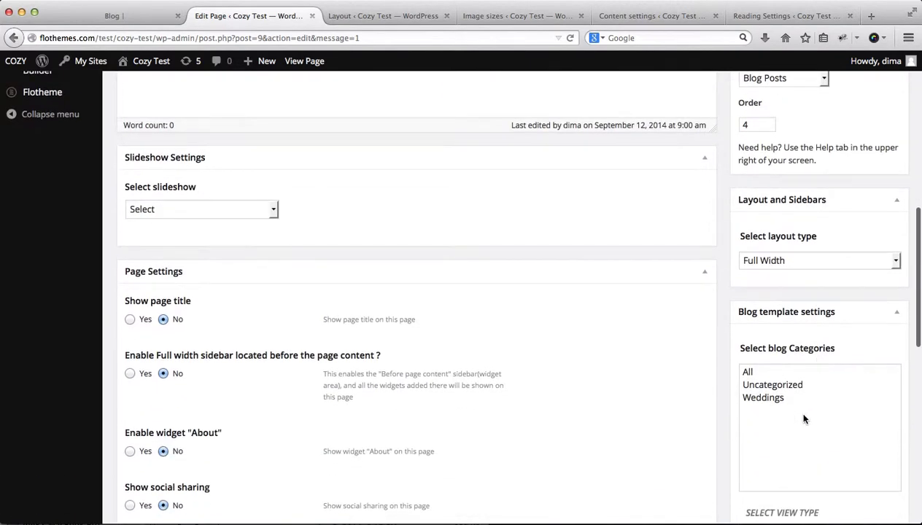
left_click(802, 413)
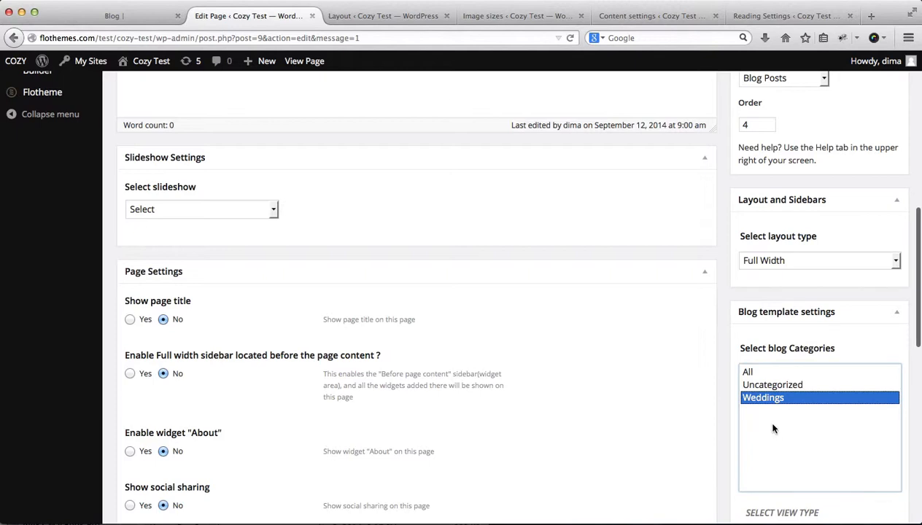
scroll(774, 429, "down", 3)
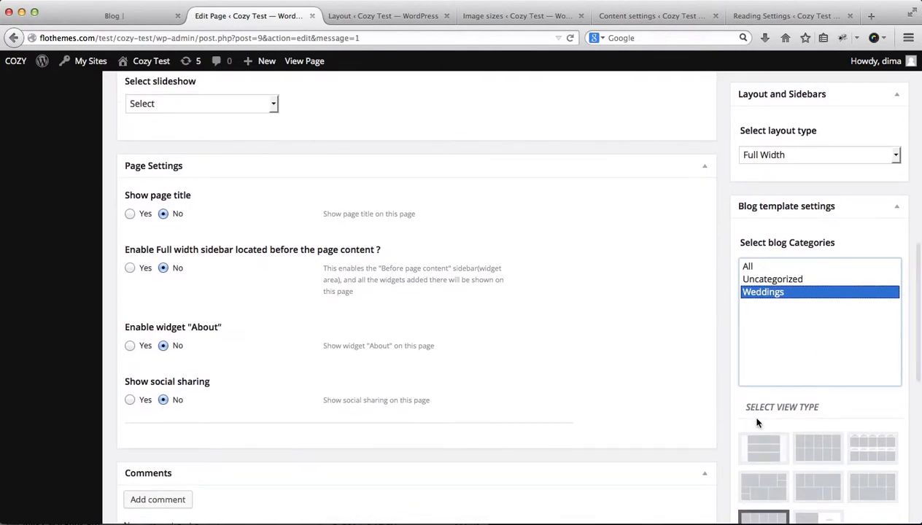
scroll(823, 364, "down", 2)
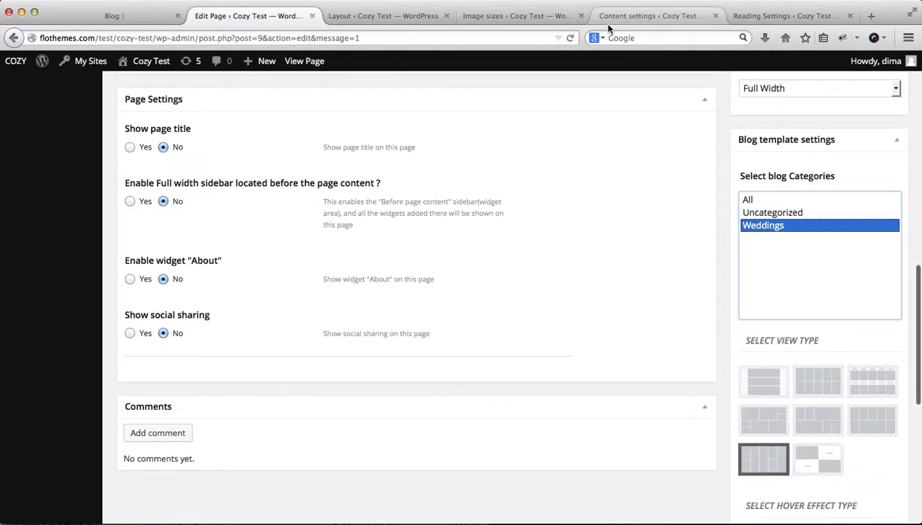
Step: Revisit the Image sizes and Content settings, and look over the posts on the live blog page
left_click(486, 19)
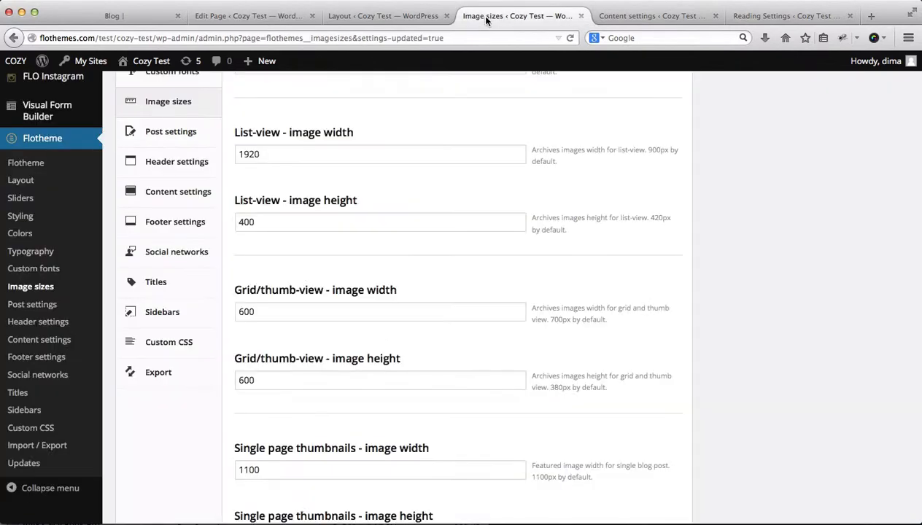
left_click(611, 19)
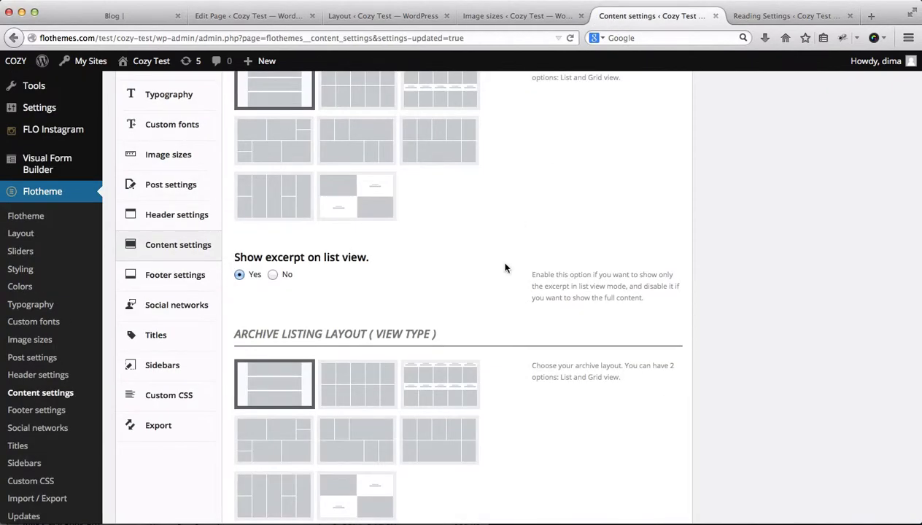
scroll(505, 269, "up", 3)
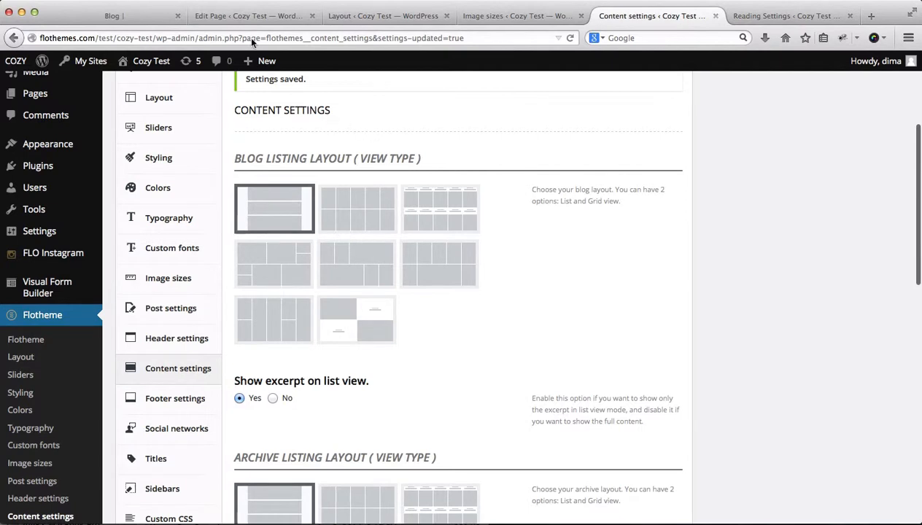
left_click(136, 16)
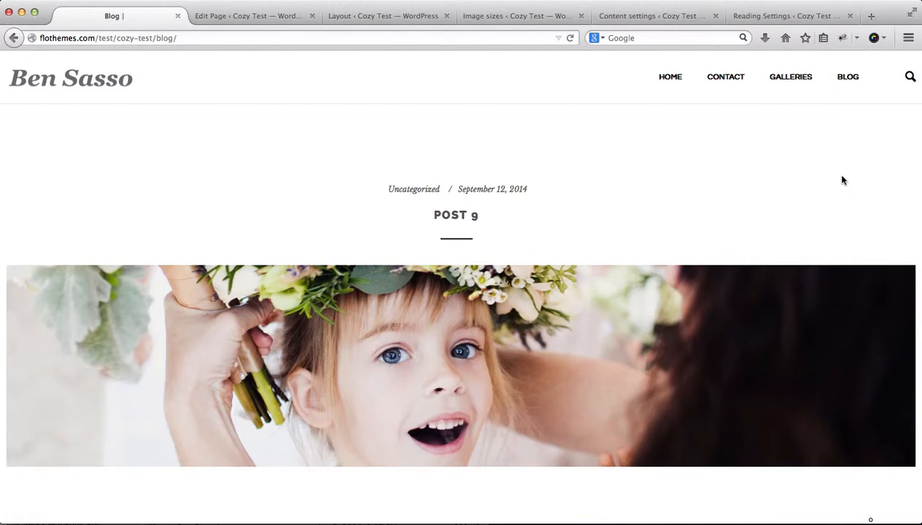
scroll(456, 135, "down", 4)
scroll(458, 136, "up", 7)
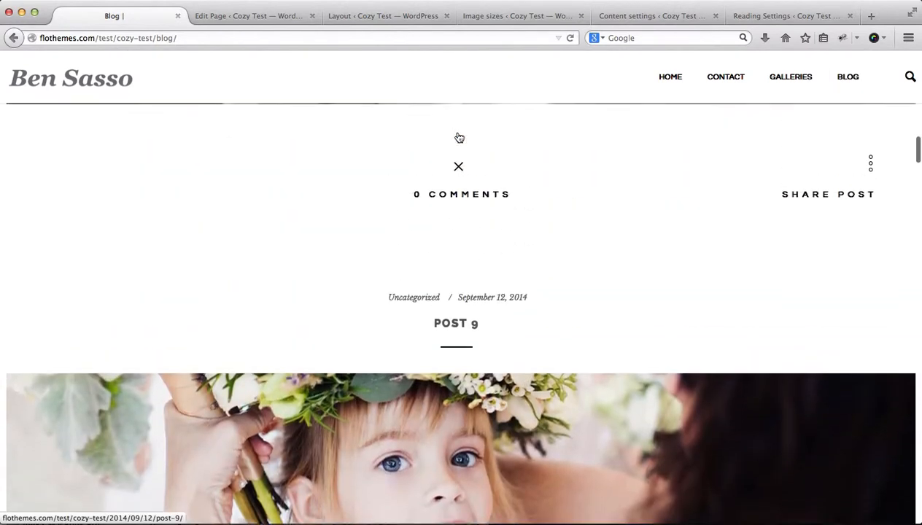
scroll(685, 155, "up", 4)
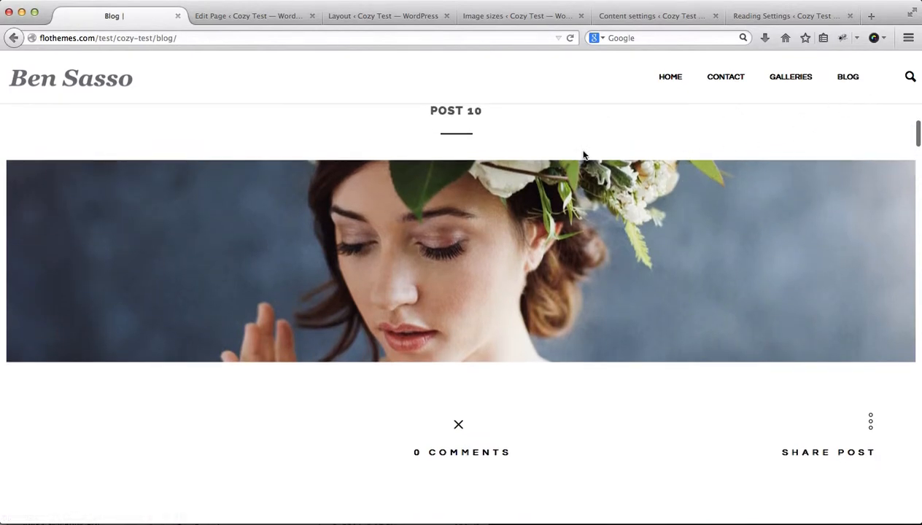
Step: Recheck the Blog page's settings in the editor, and view the title and first post on the live blog
left_click(253, 16)
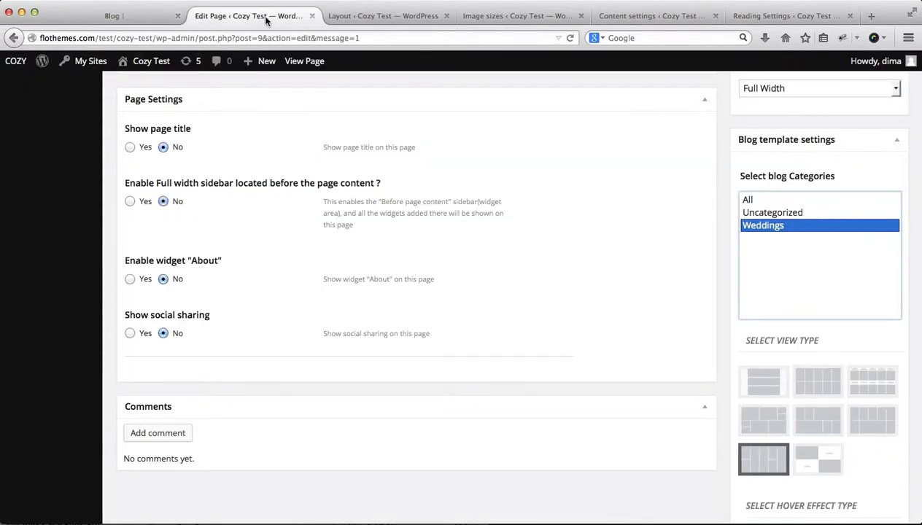
scroll(463, 146, "up", 5)
left_click(373, 14)
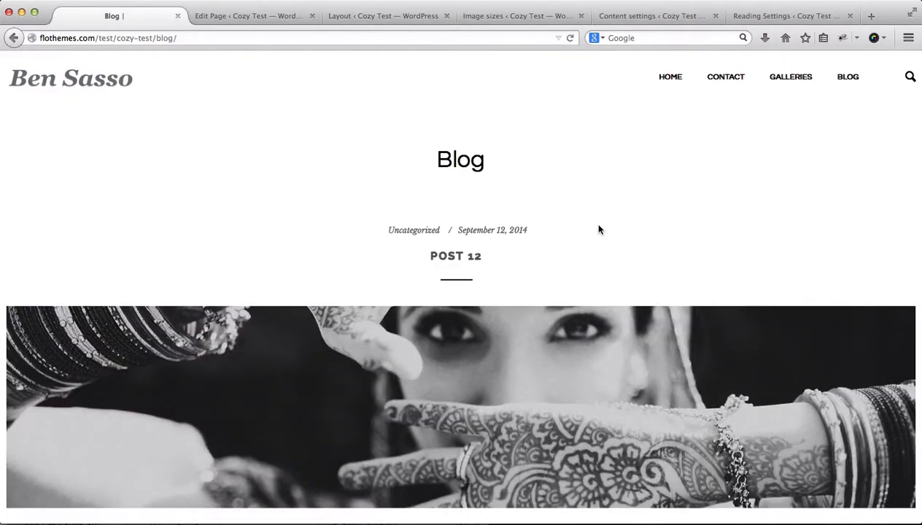
scroll(598, 230, "down", 3)
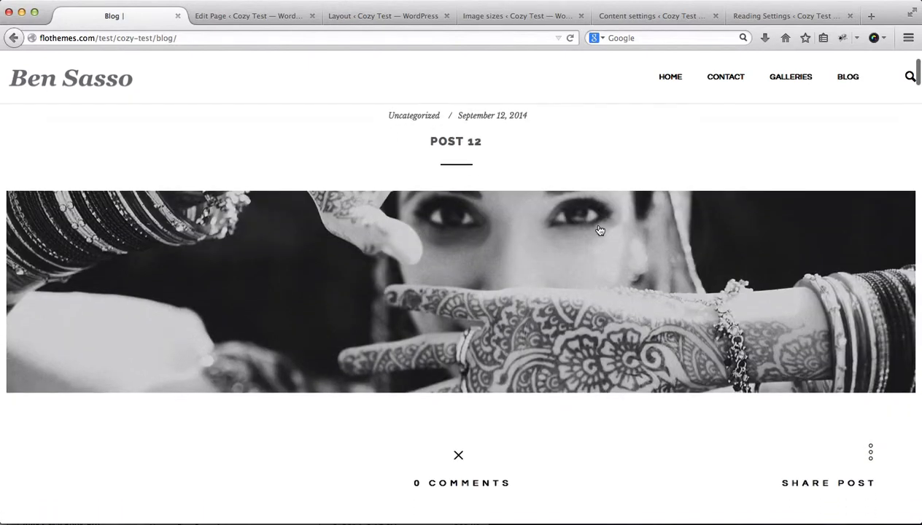
right_click(599, 177)
left_click(644, 148)
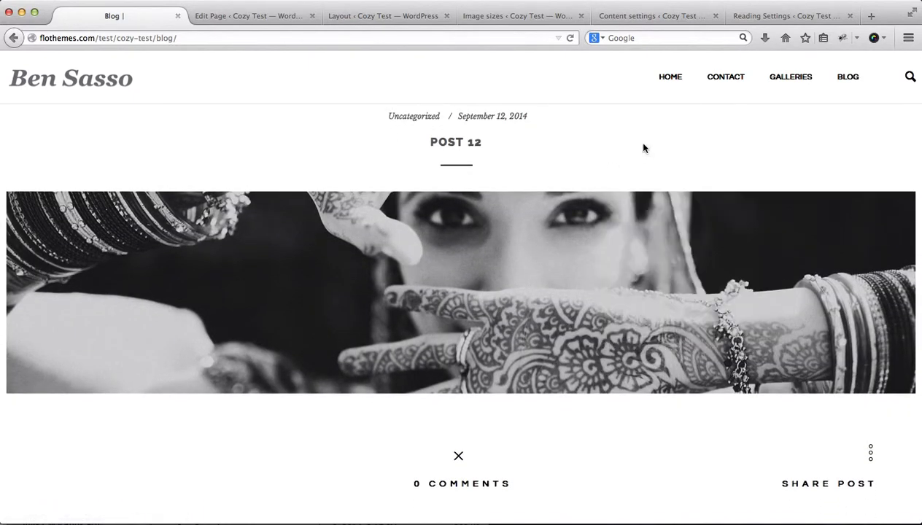